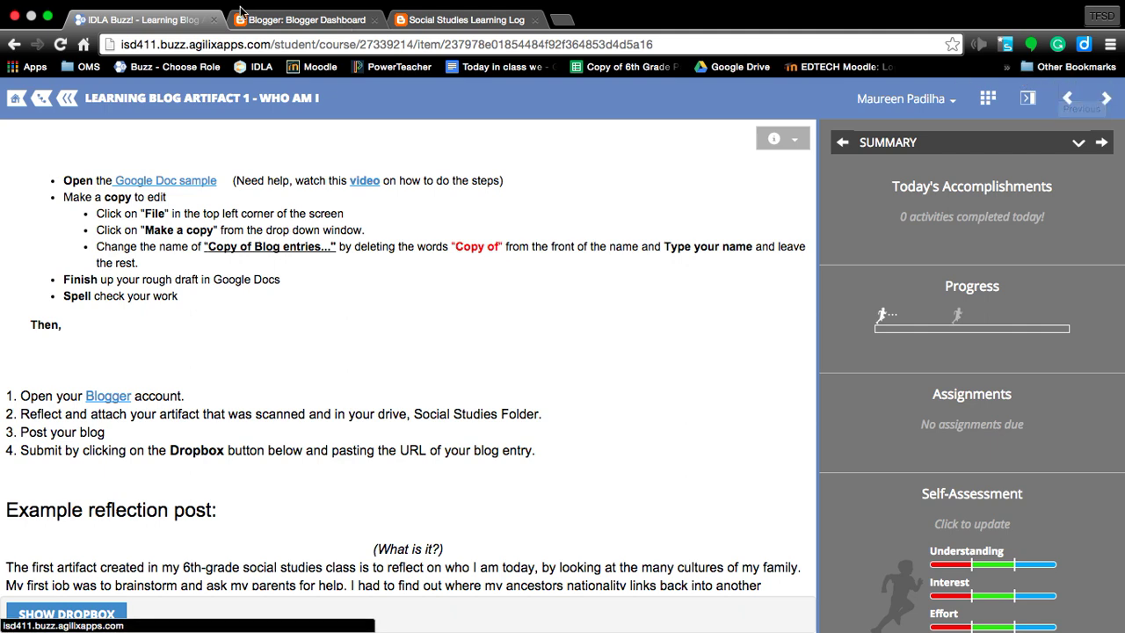
Step: Leave the assignment page and load Chrome's Apps page from the Apps bookmark
click(11, 73)
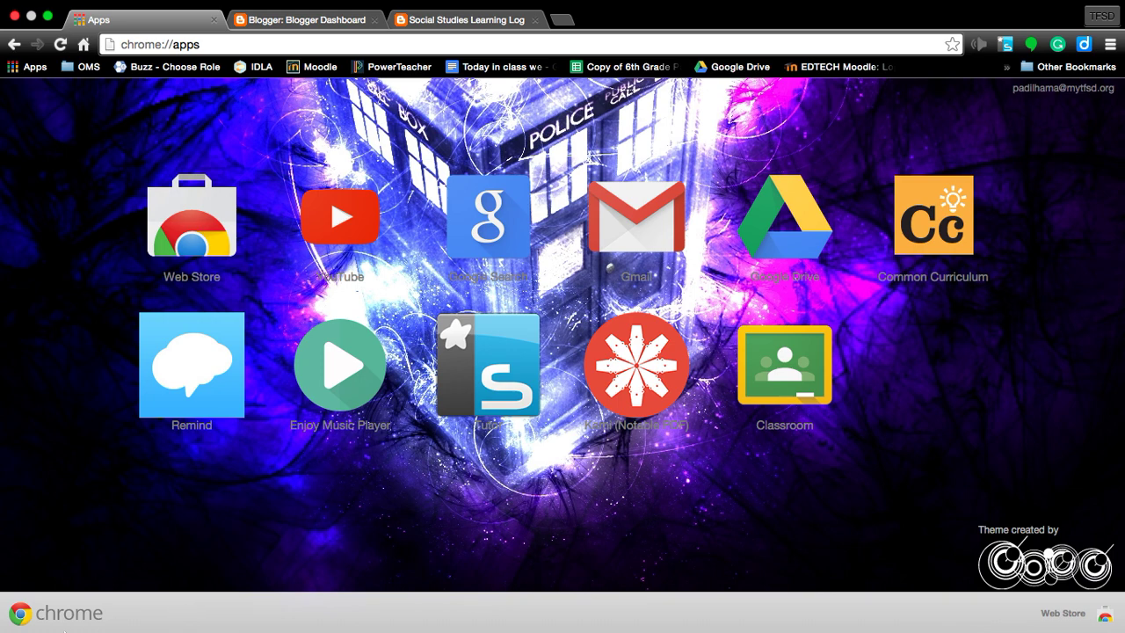
Step: Go to google.com and open the Google Images page
click(323, 48)
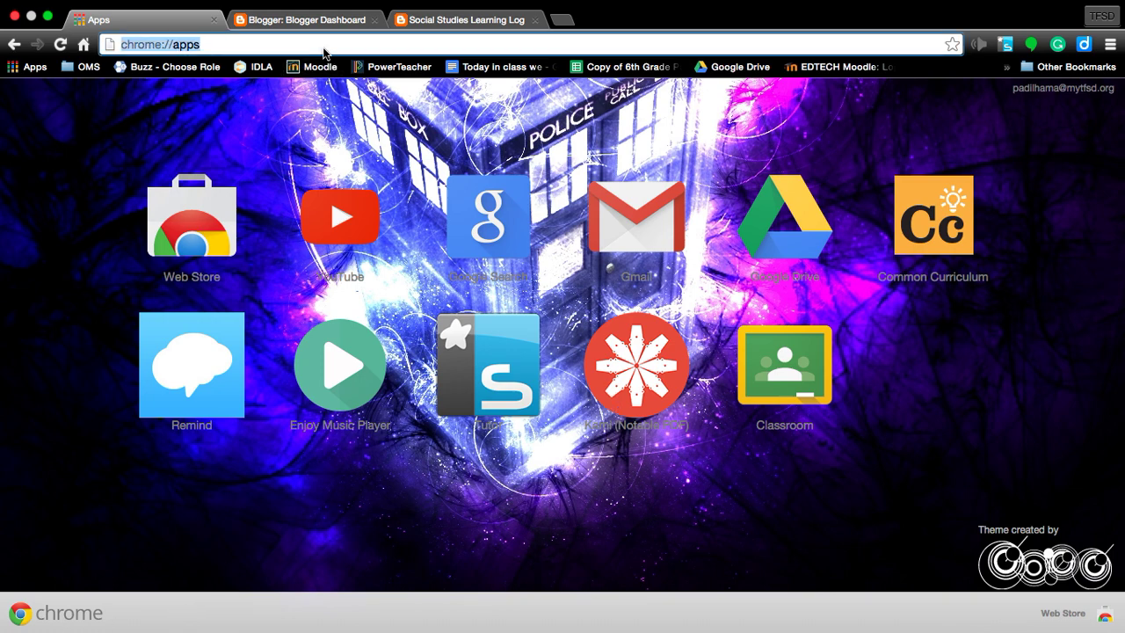
text(google.co)
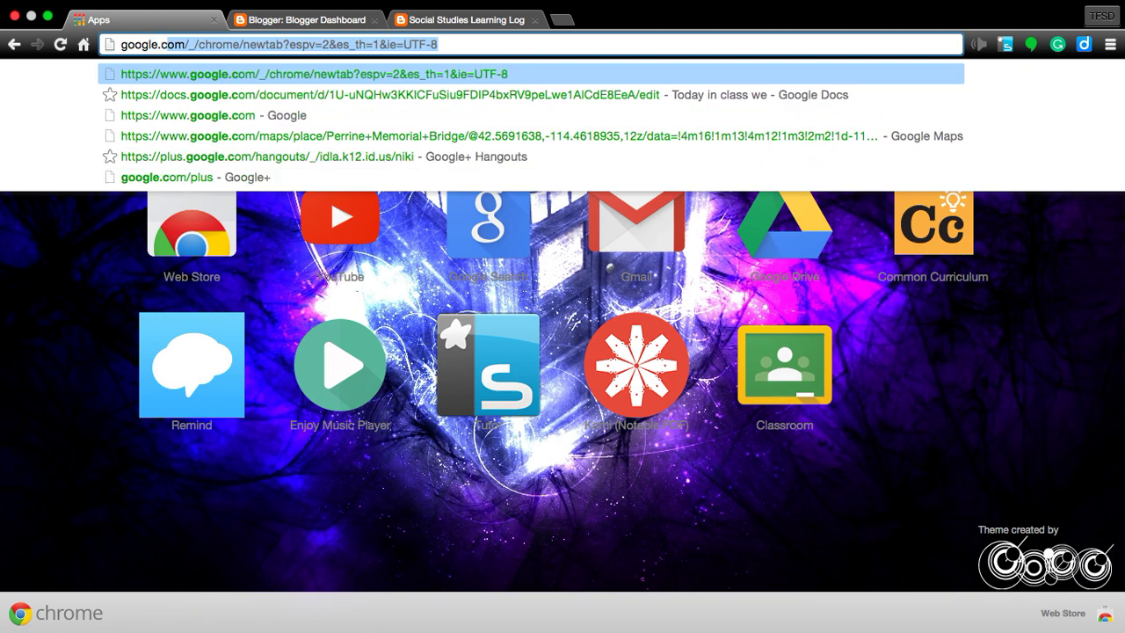
text(m)
key(Return)
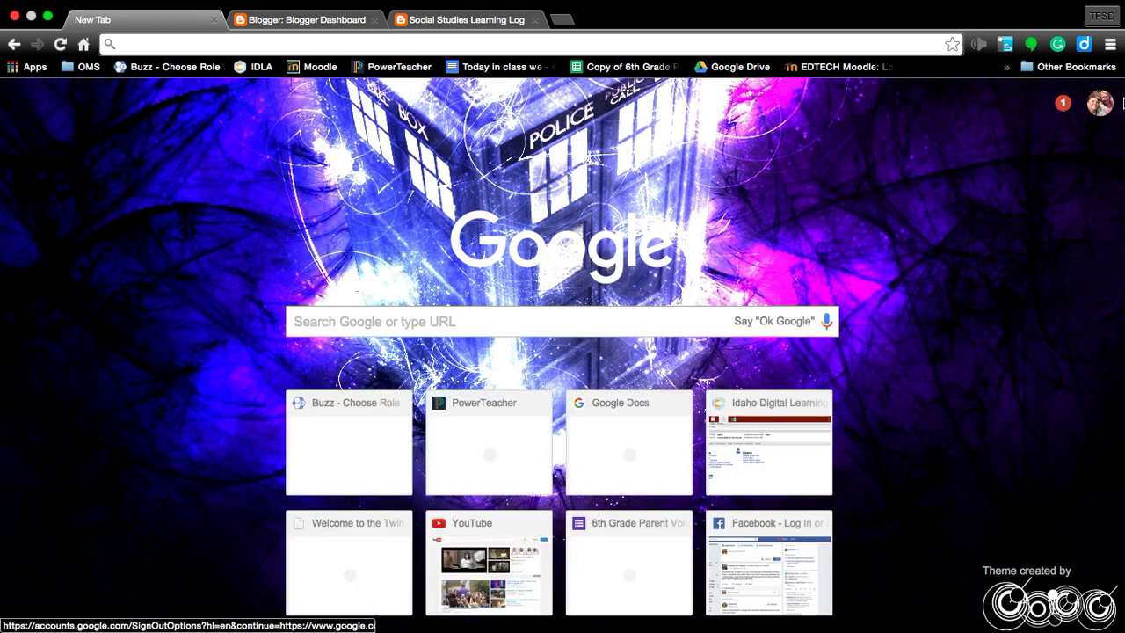
click(973, 102)
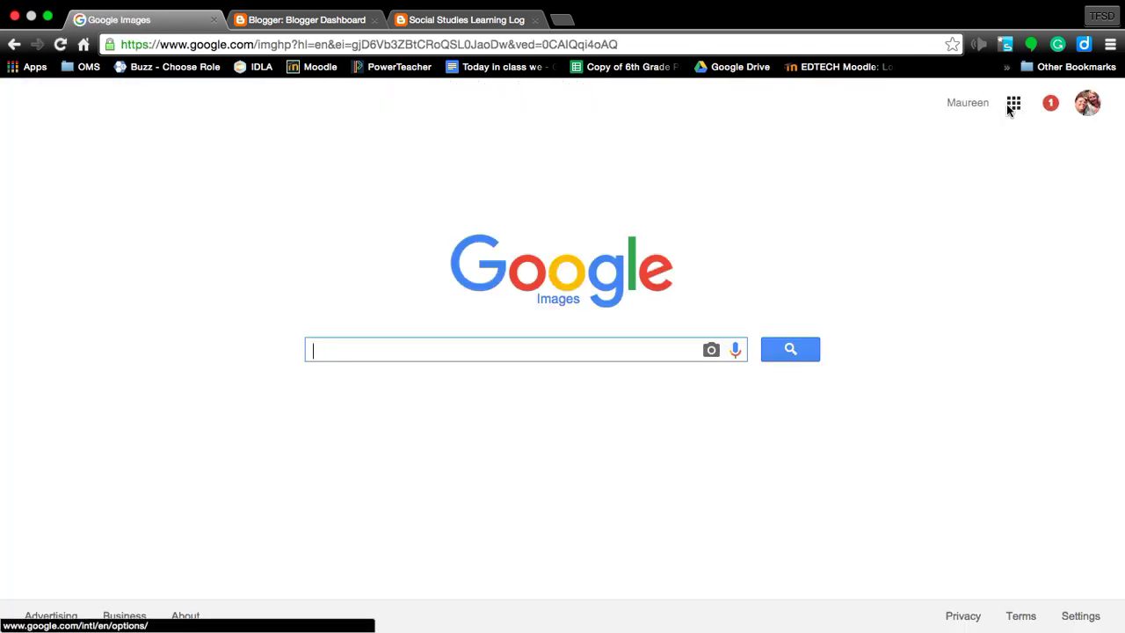
Step: Open the Google apps grid, scroll to its end and choose 'Even more from Google'
click(1011, 106)
key(super+equal)
key(super+equal)
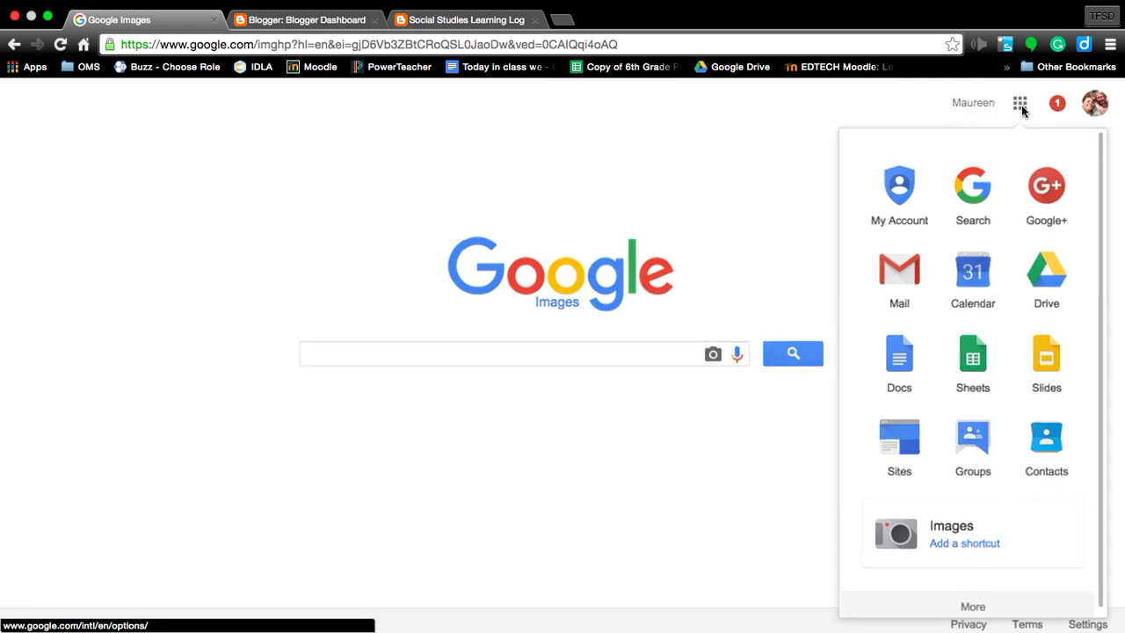
key(super+minus)
key(super+minus)
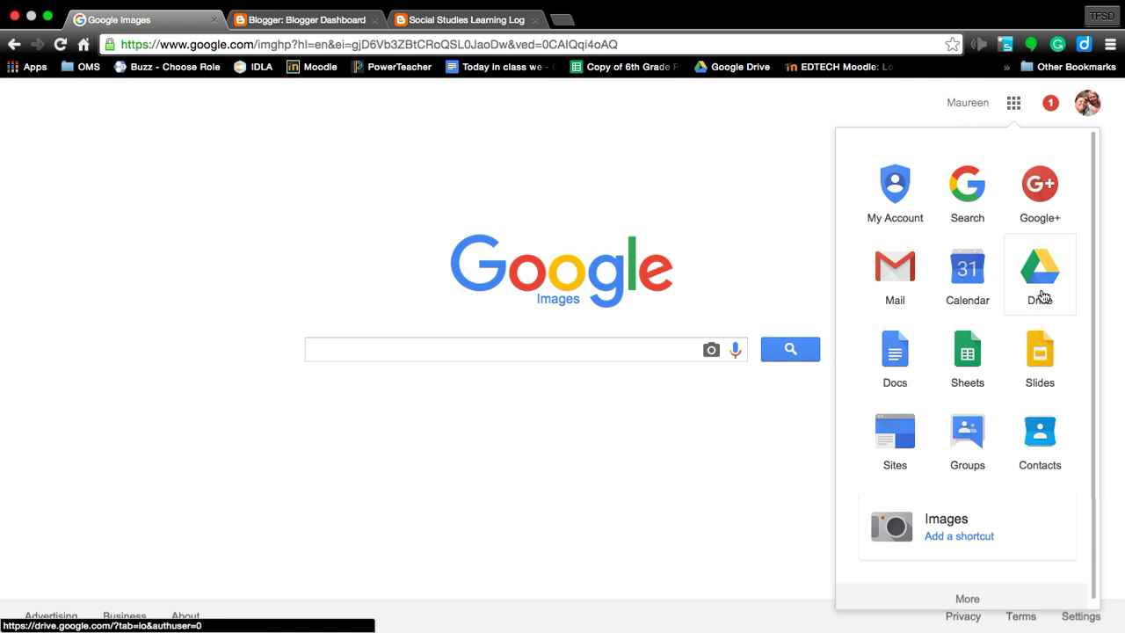
scroll(964, 413, down, 5)
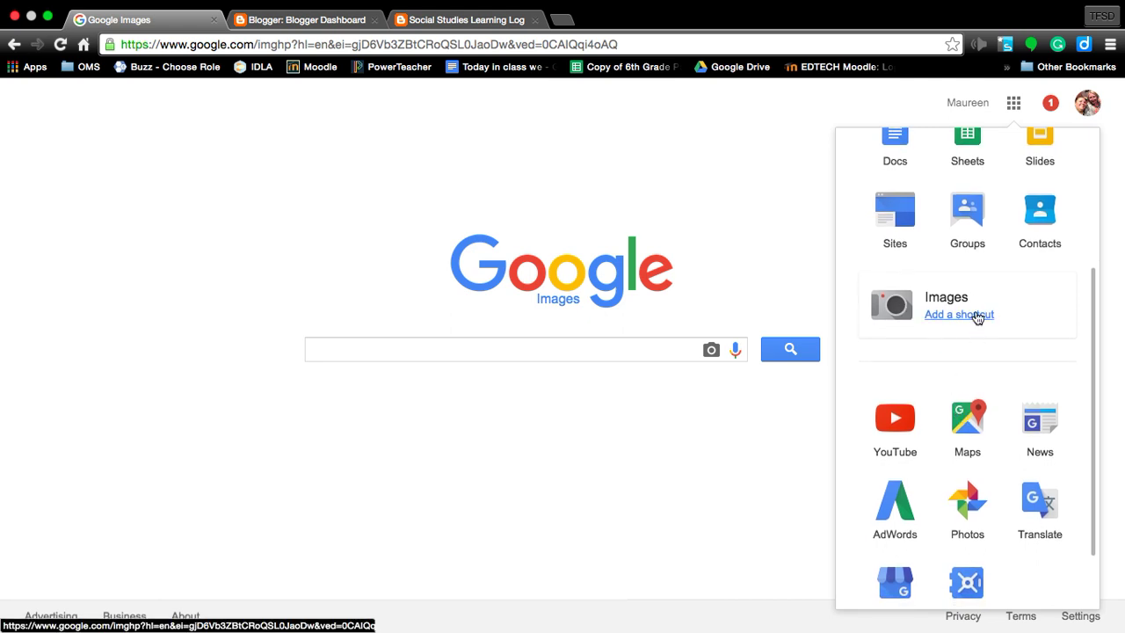
scroll(976, 317, down, 2)
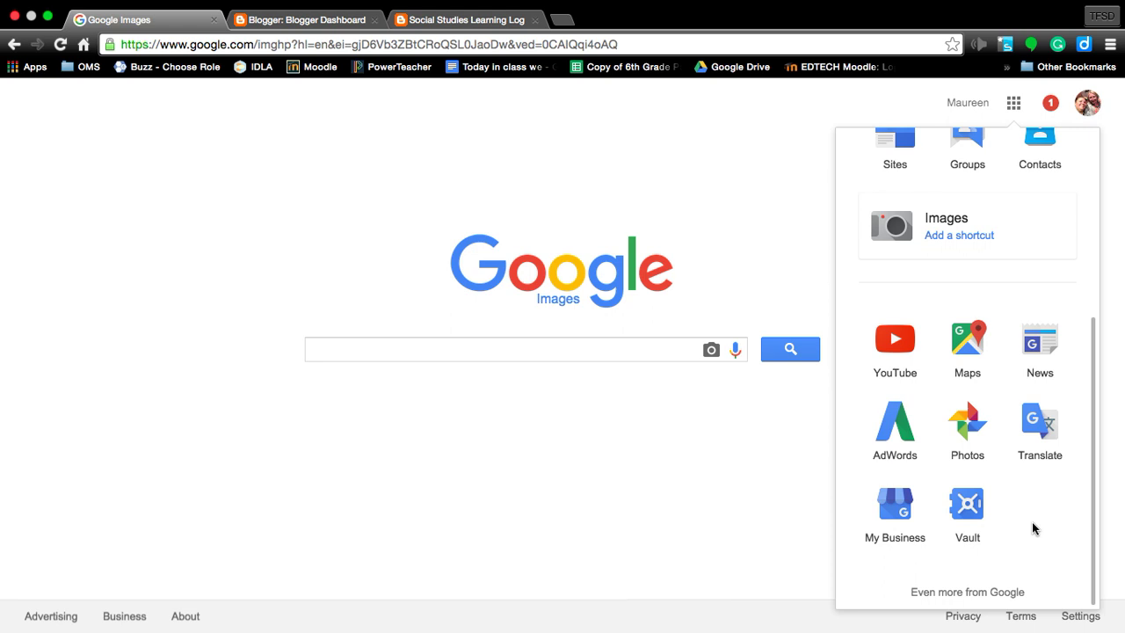
click(968, 592)
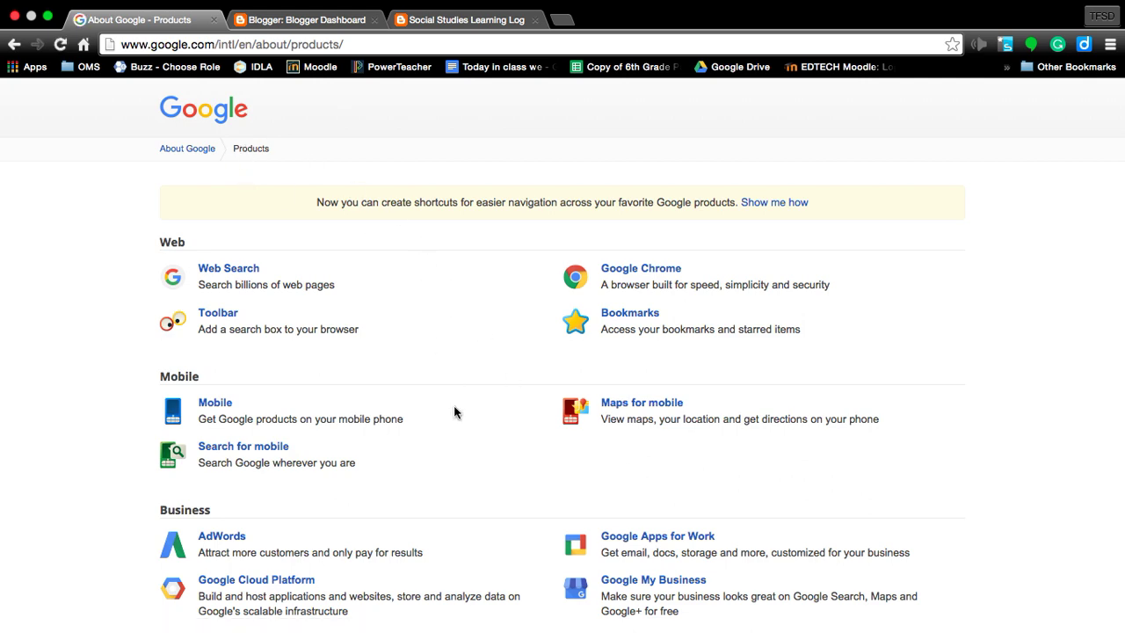
Step: Find Blogger on the Google products page by searching for 'blog', and open it
scroll(454, 412, down, 5)
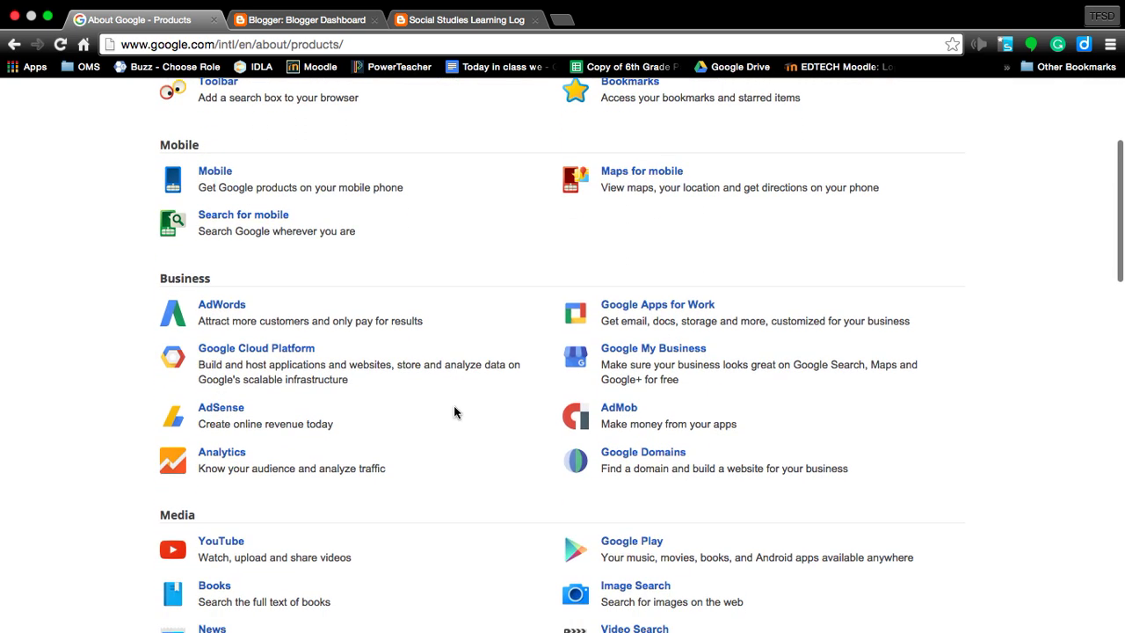
scroll(455, 412, down, 5)
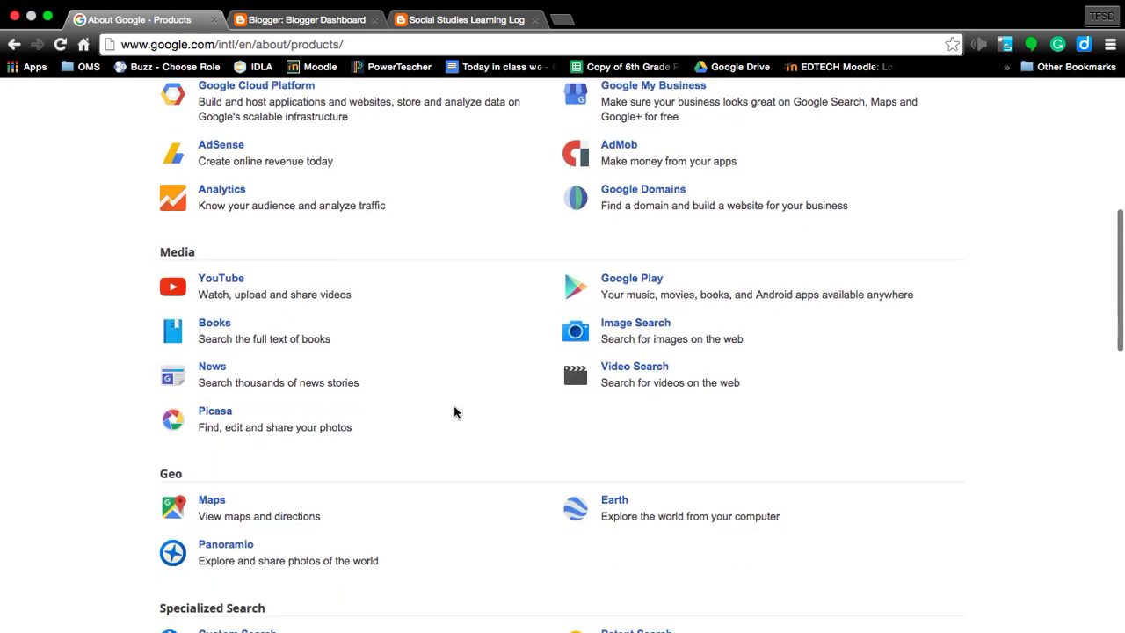
scroll(455, 413, down, 5)
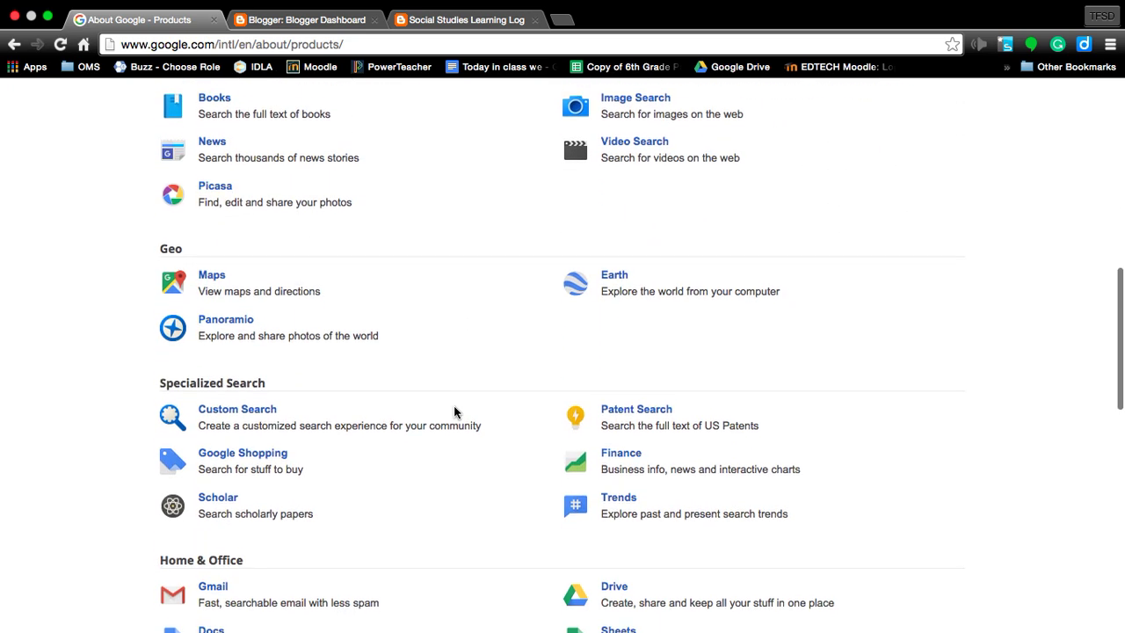
scroll(454, 412, down, 1)
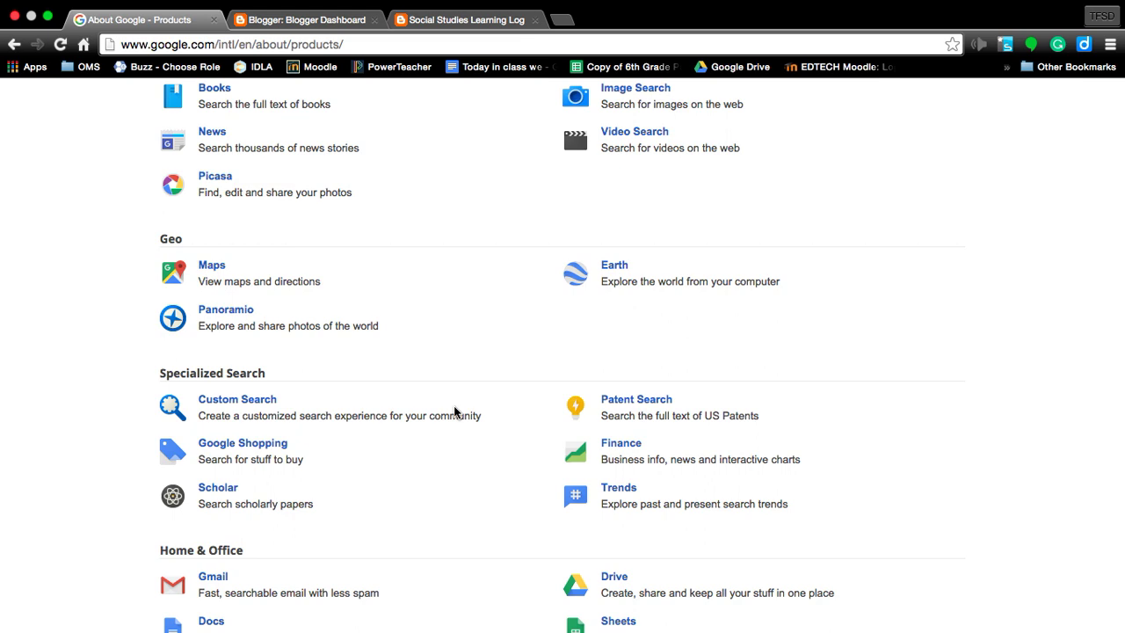
key(super+f)
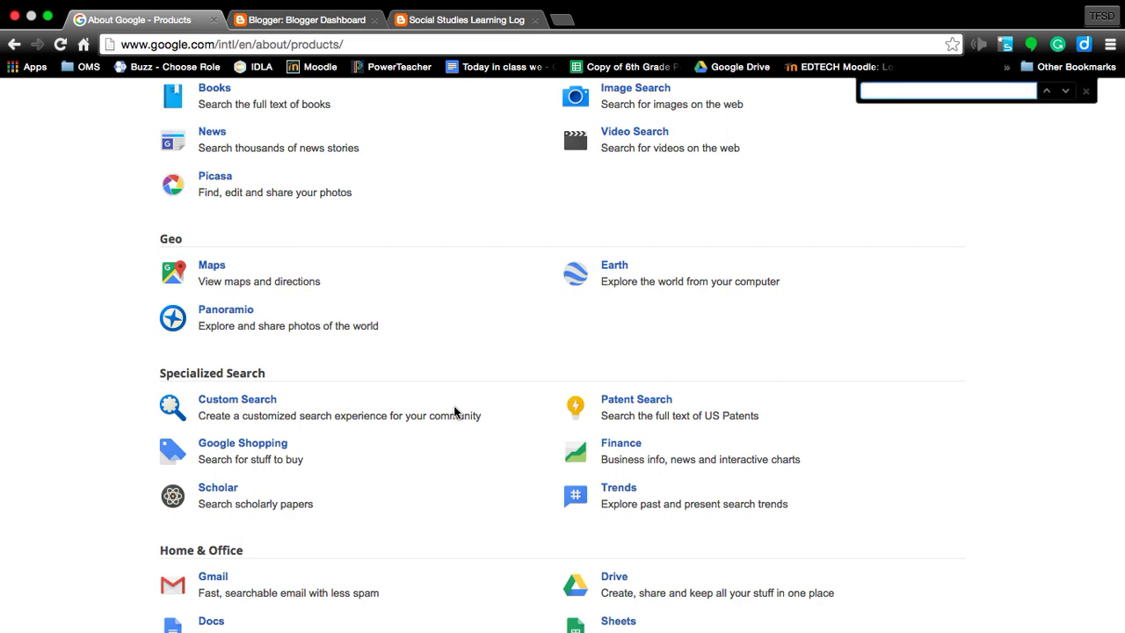
text(blog)
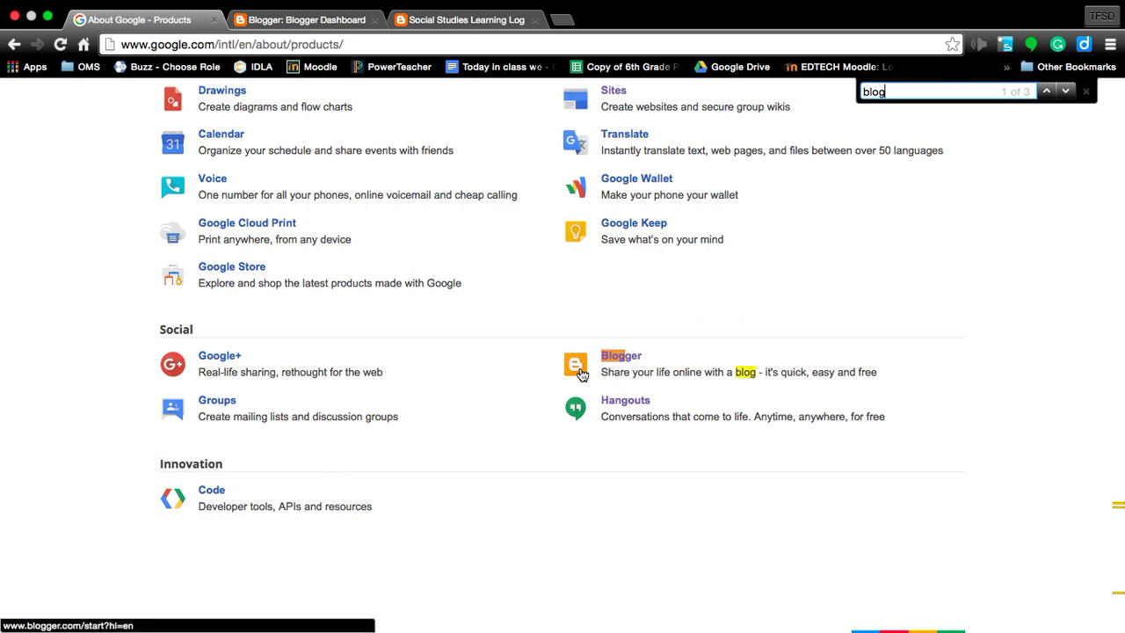
click(580, 374)
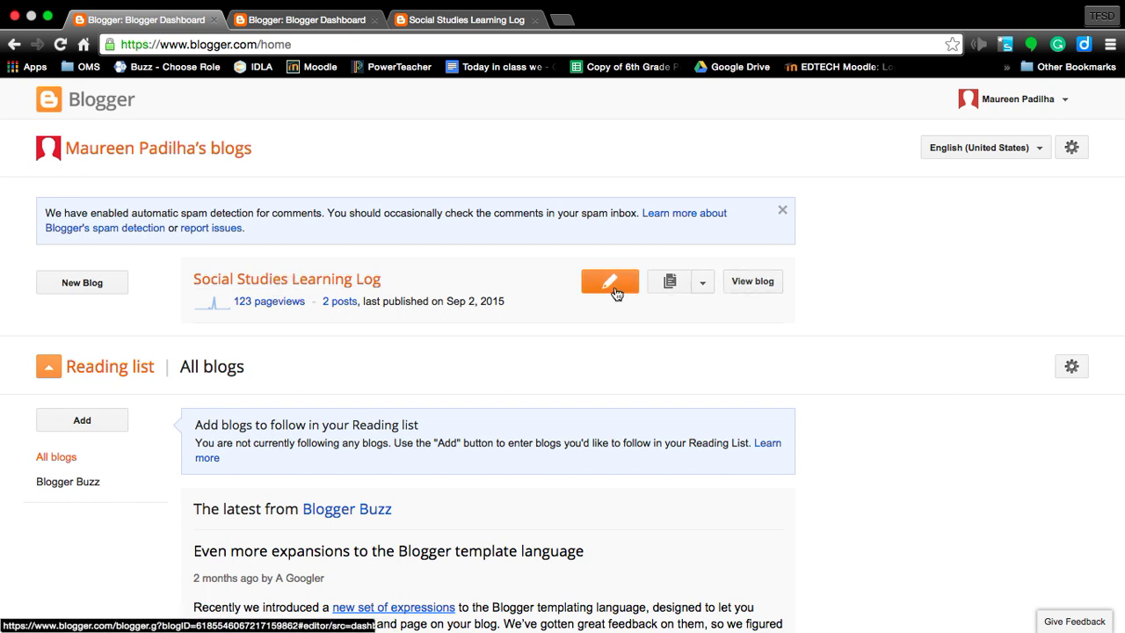
click(704, 285)
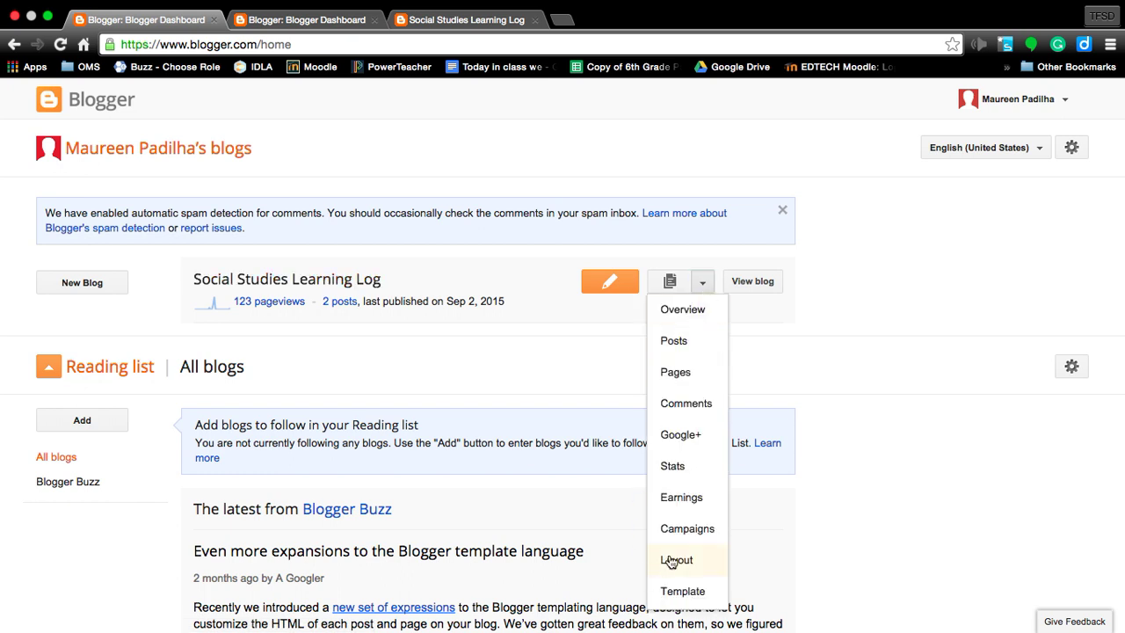
scroll(671, 563, down, 1)
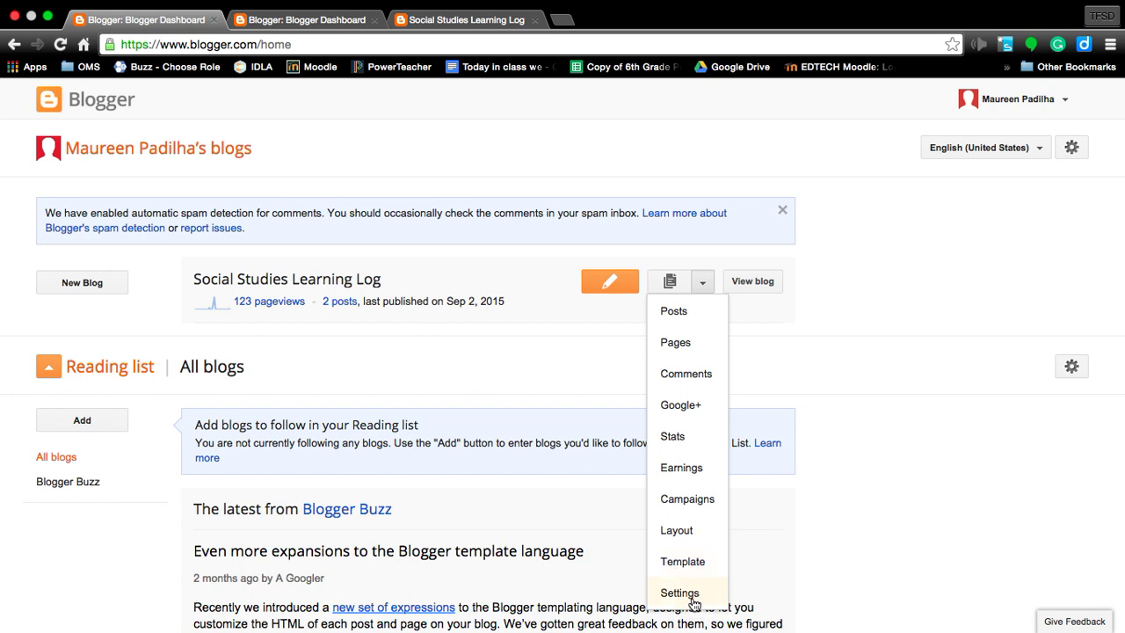
click(680, 593)
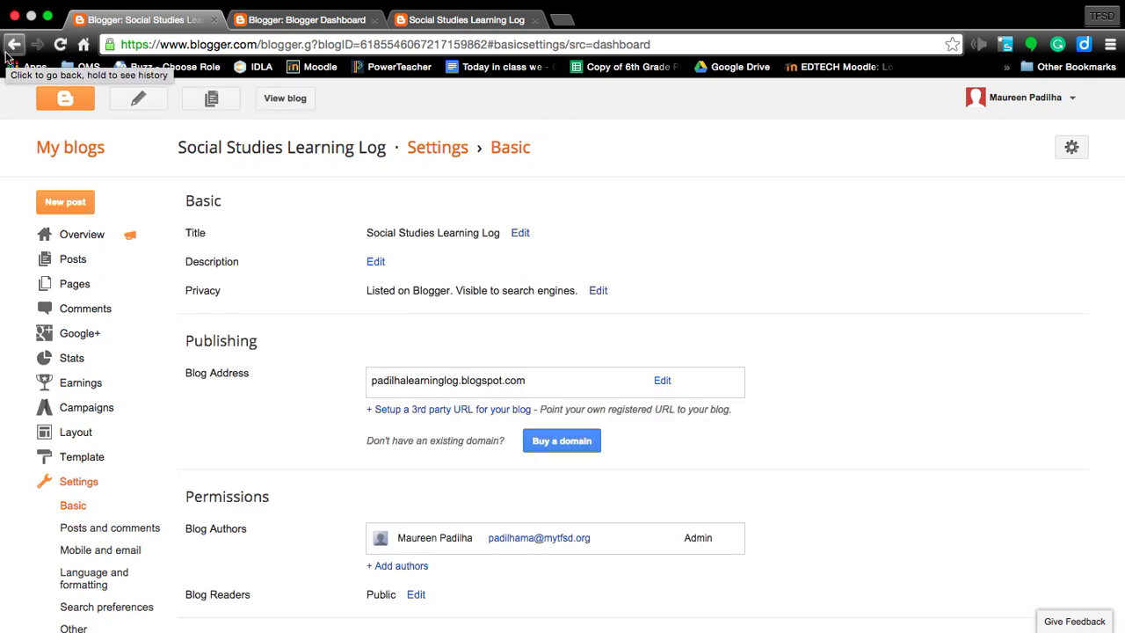
click(9, 51)
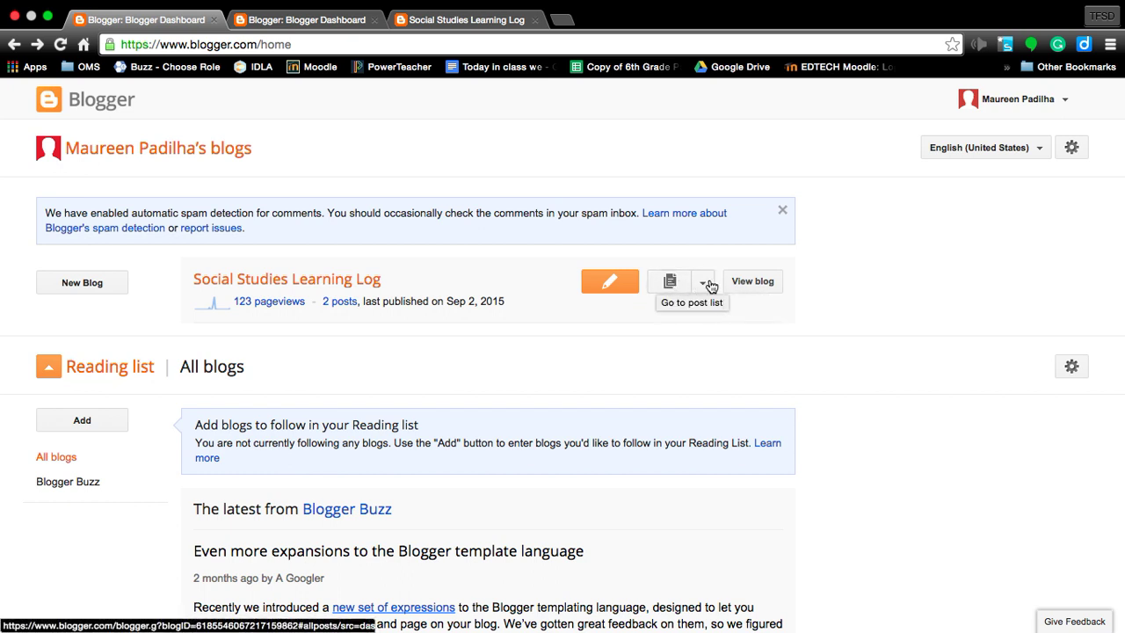
Step: Choose Settings from the Social Studies Learning Log blog's dropdown menu
click(707, 283)
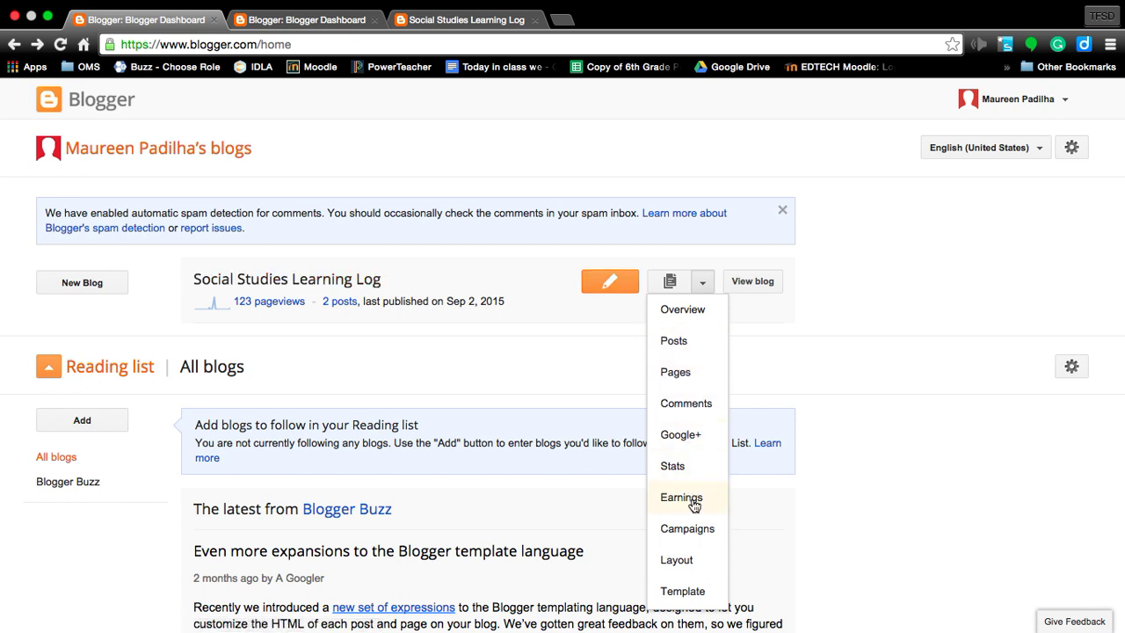
scroll(694, 543, down, 2)
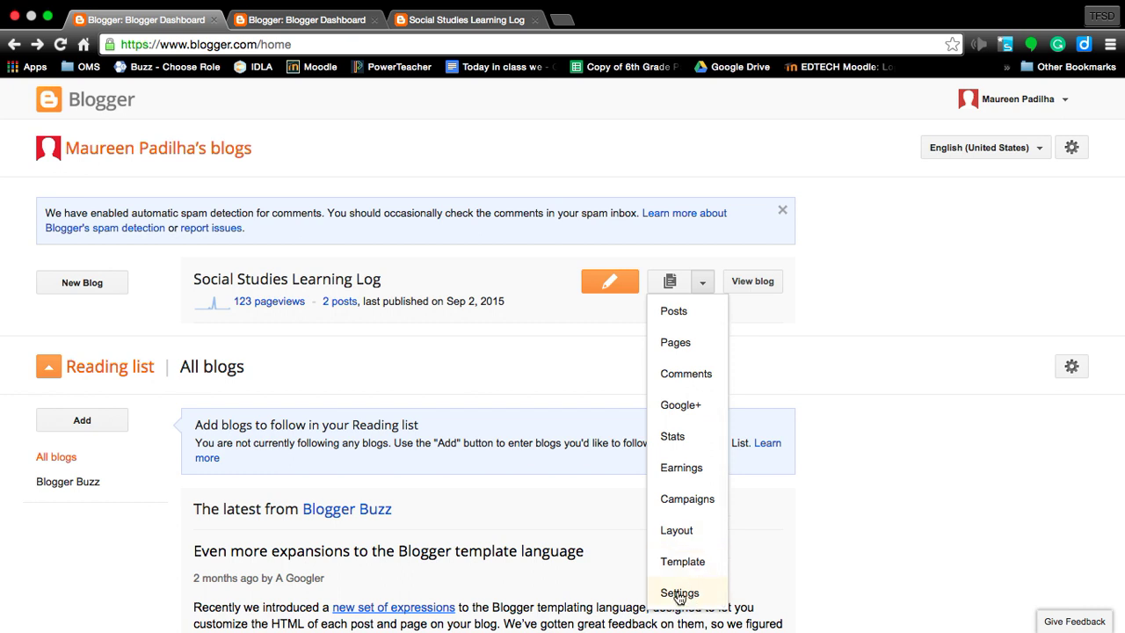
click(679, 594)
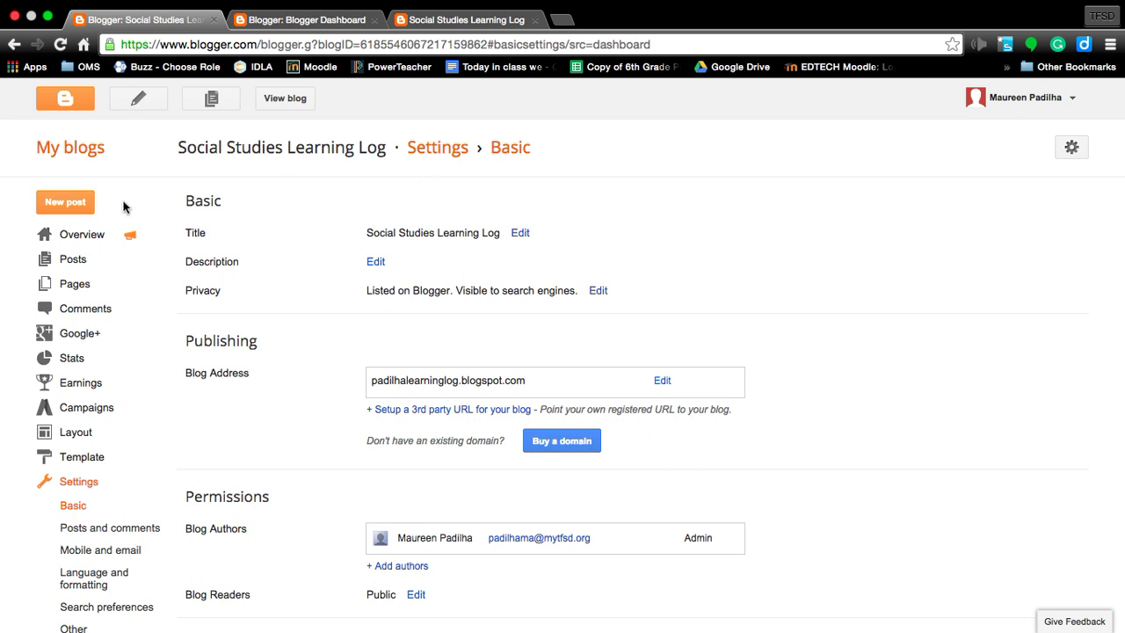
scroll(76, 331, down, 1)
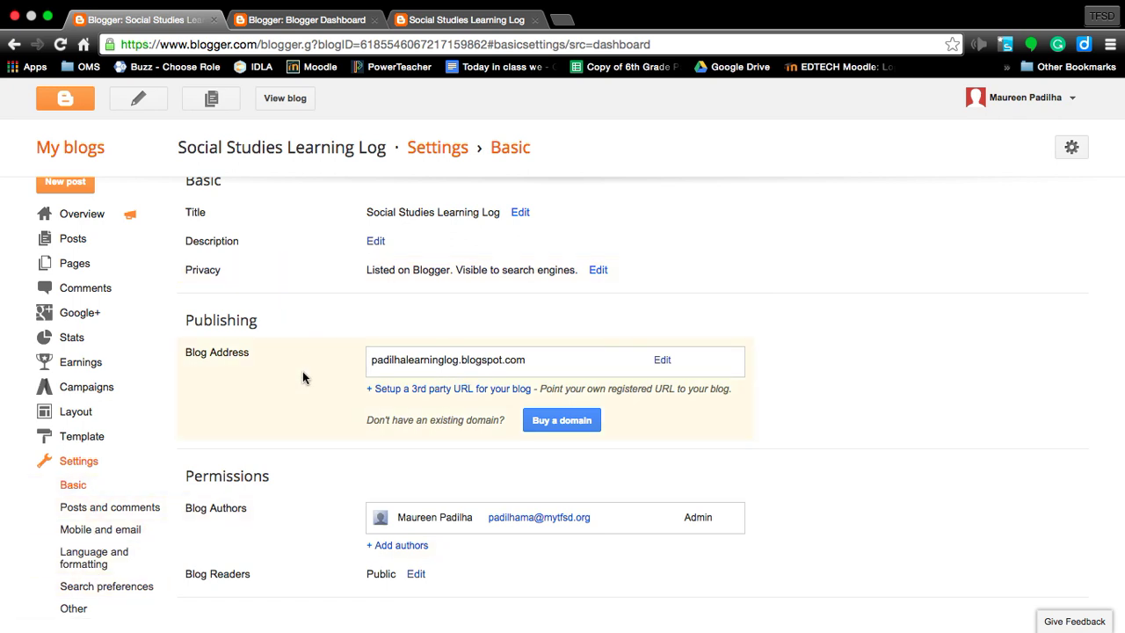
scroll(302, 378, up, 1)
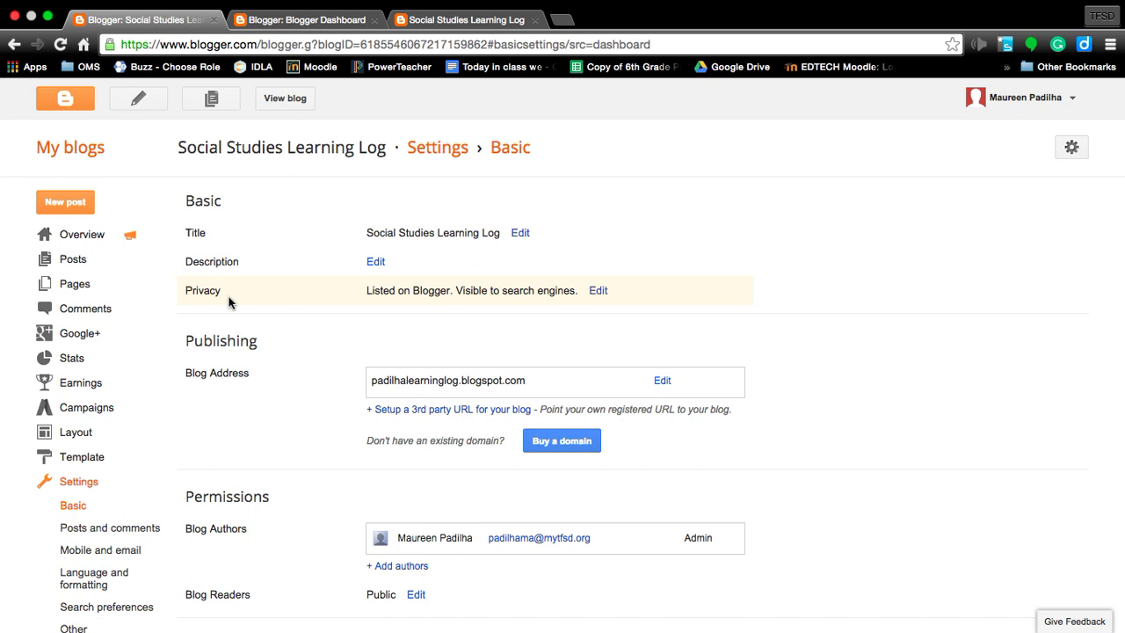
Step: Set both Privacy options, Blogger listing and search-engine visibility, to No and save
click(598, 291)
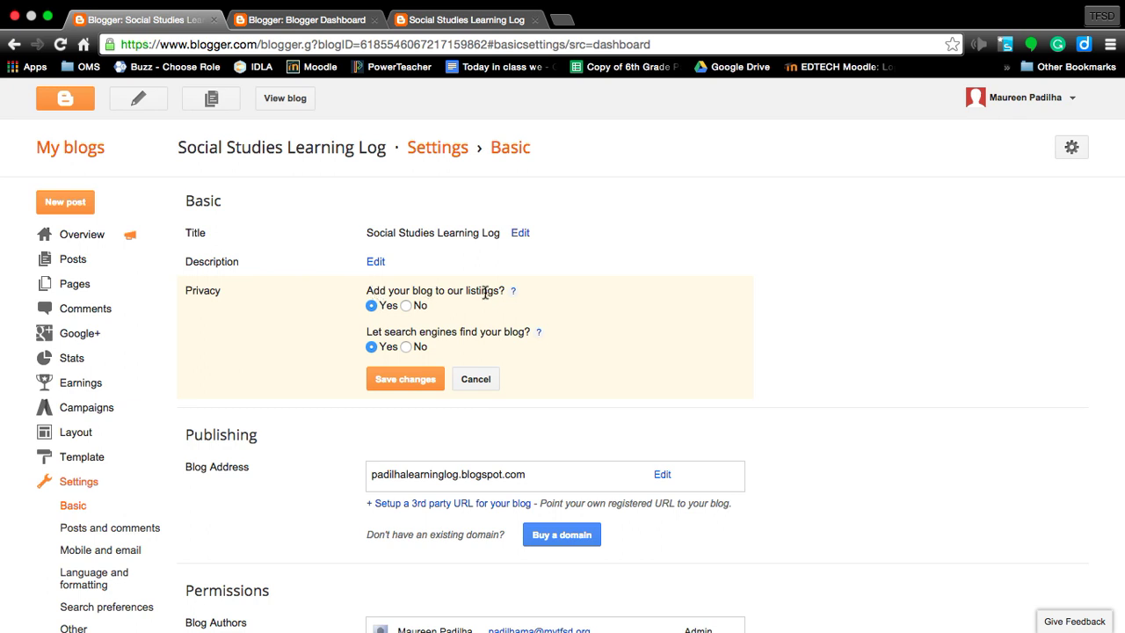
click(406, 306)
click(406, 348)
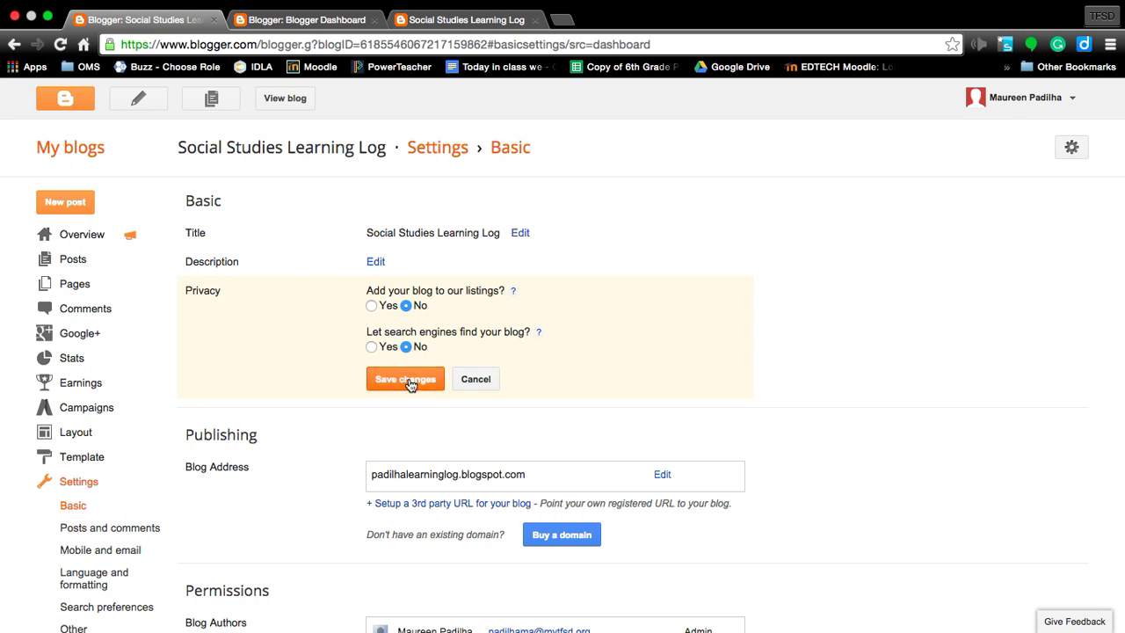
click(407, 380)
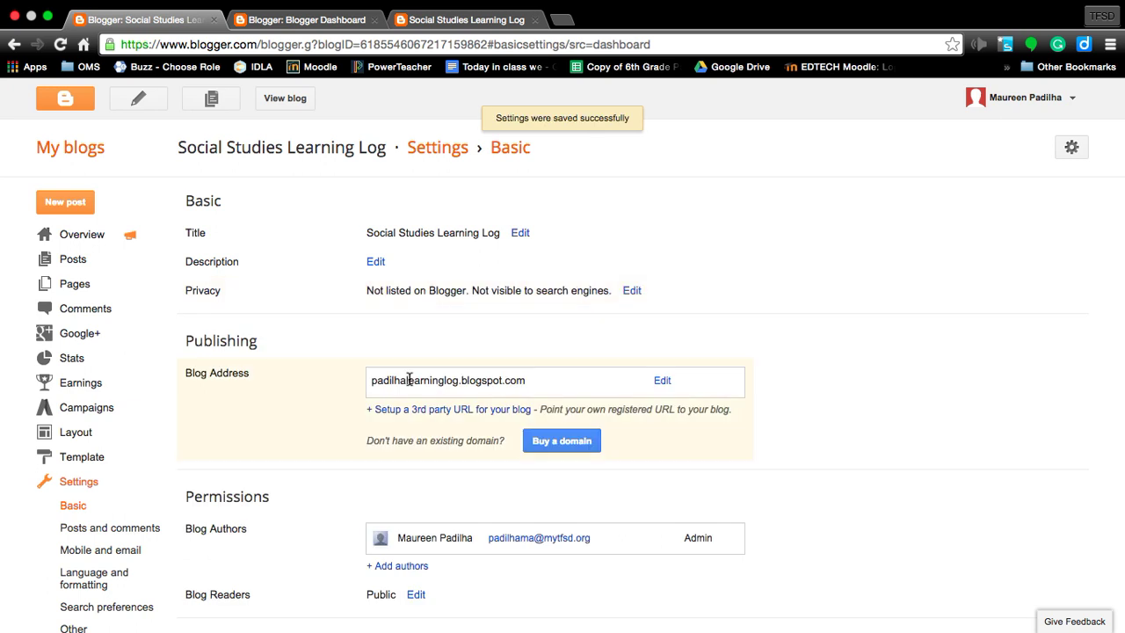
scroll(409, 379, down, 1)
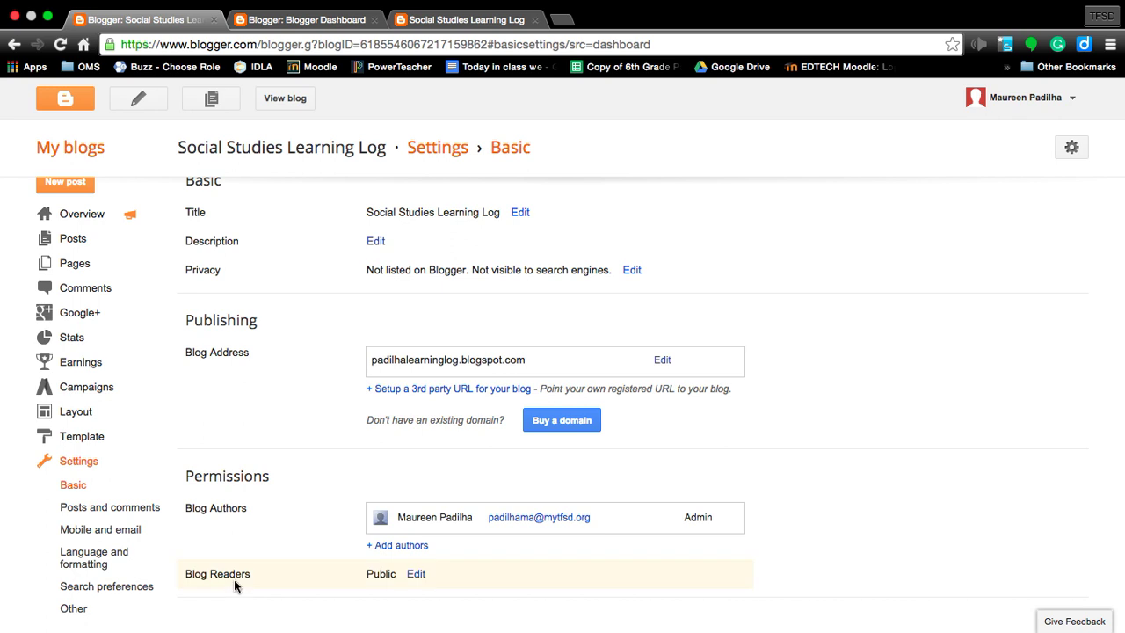
Step: Edit Blog Readers under Permissions and review the Public, authors-only and chosen-readers options
click(416, 575)
scroll(414, 584, down, 4)
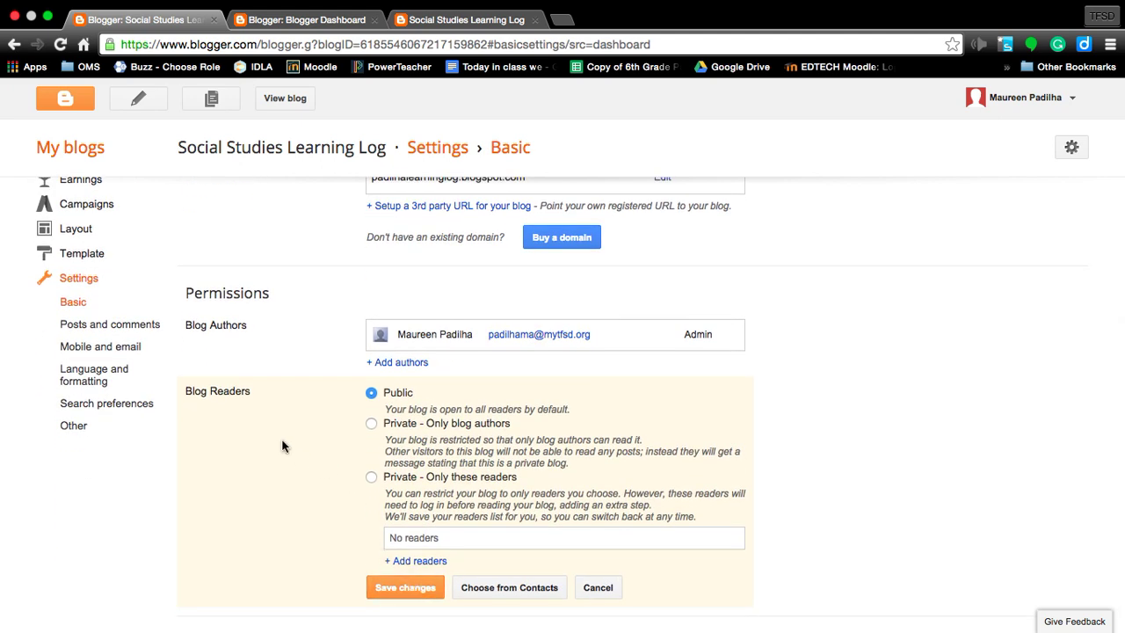
scroll(283, 446, up, 5)
scroll(283, 447, right, 4)
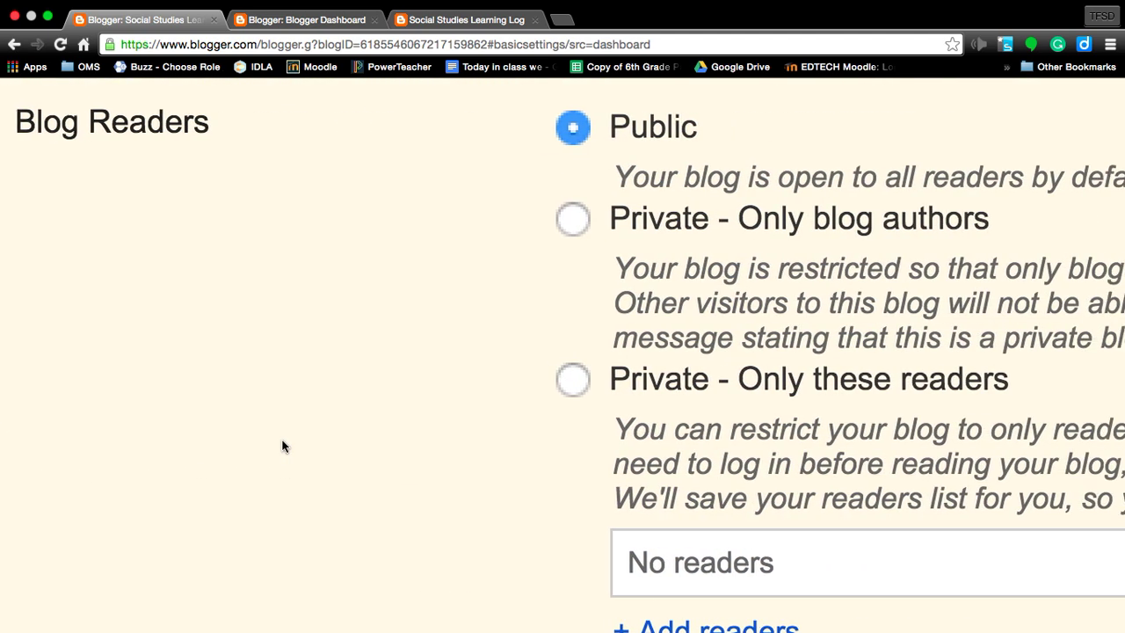
scroll(282, 447, right, 5)
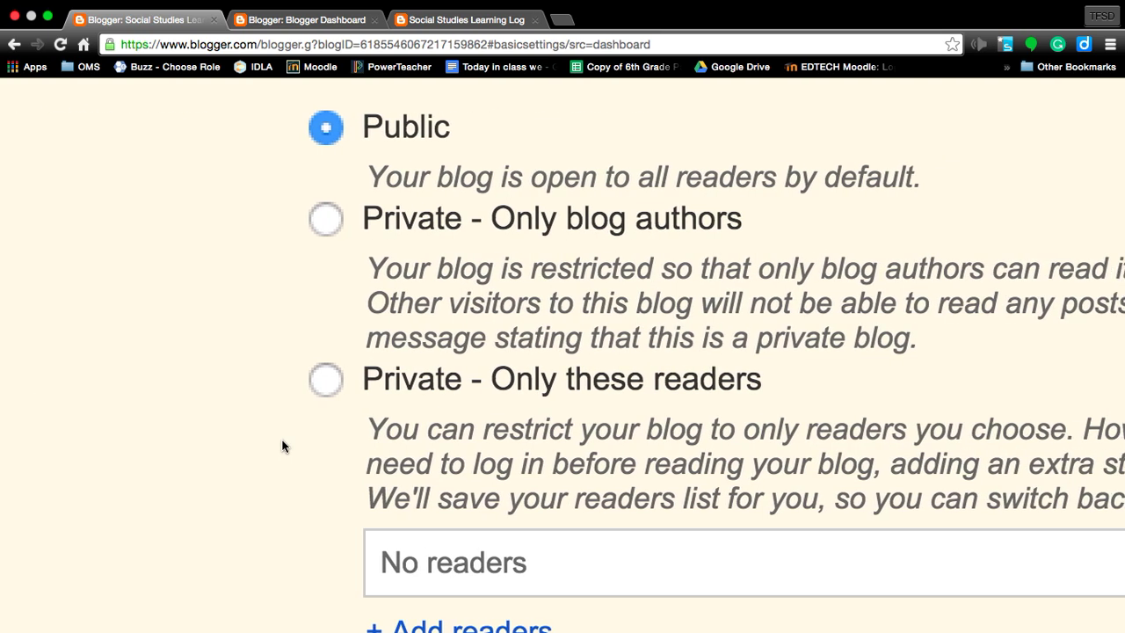
scroll(283, 447, right, 2)
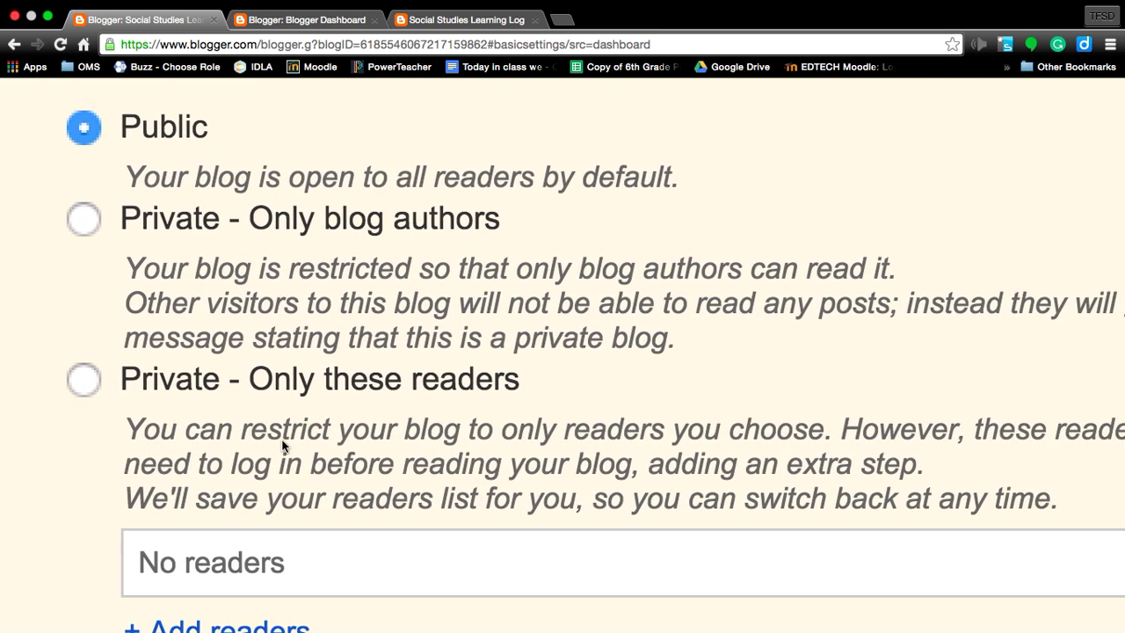
scroll(164, 321, left, 1)
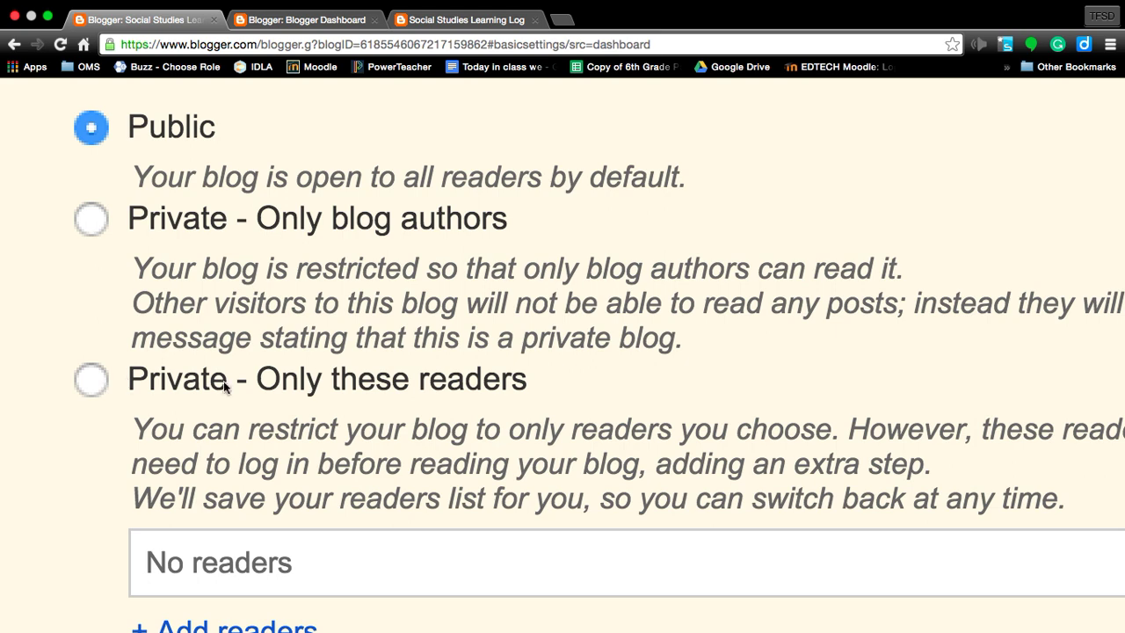
scroll(674, 410, down, 5)
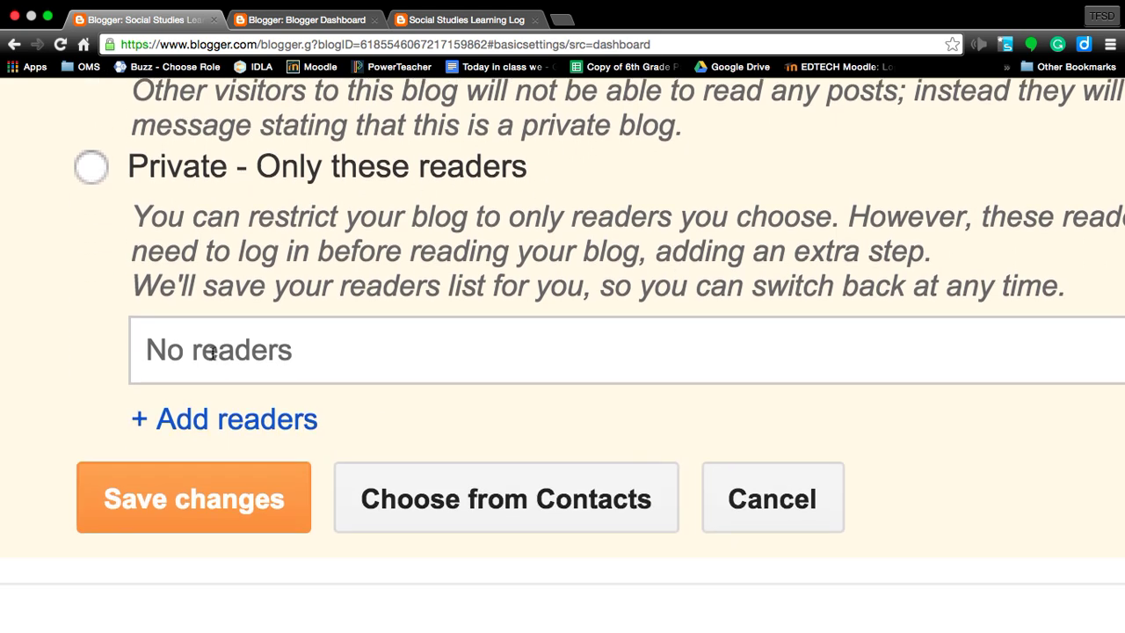
Step: Add one reader by typing their e-mail address, then open Choose from Contacts
click(190, 434)
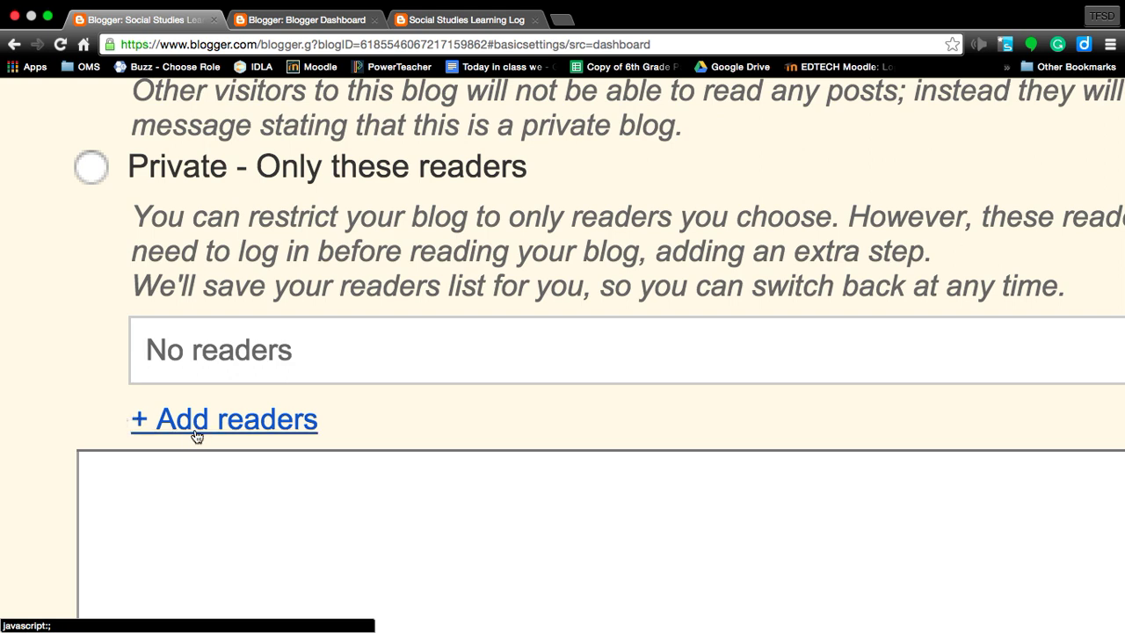
key(super+minus)
key(super+minus)
key(super+minus)
key(super+minus)
key(super+minus)
key(super+minus)
key(super+minus)
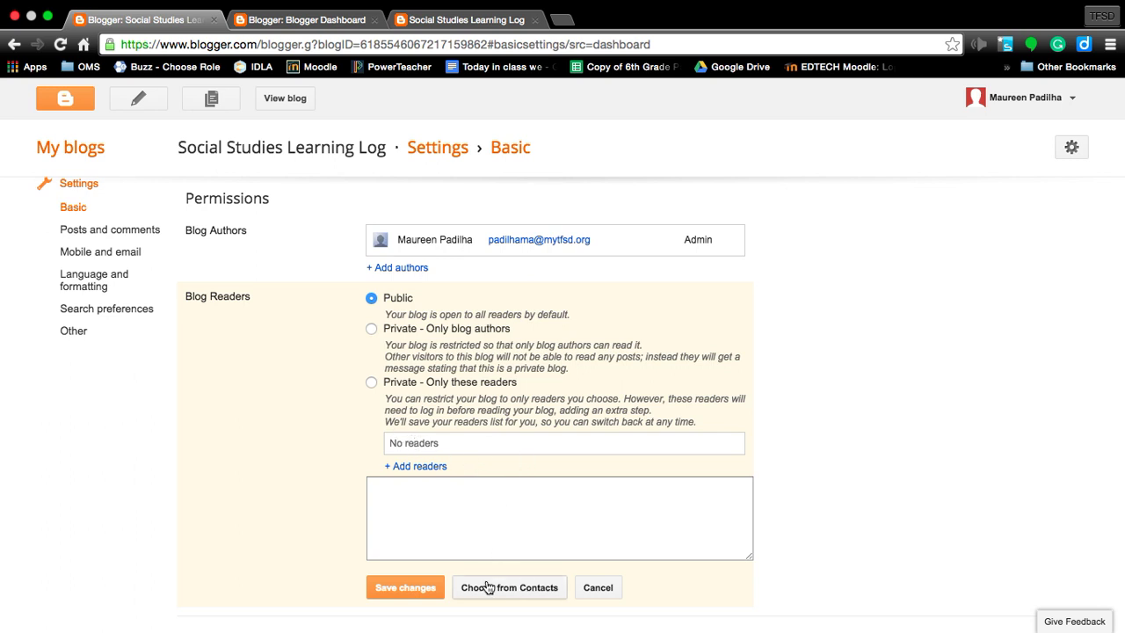
click(397, 486)
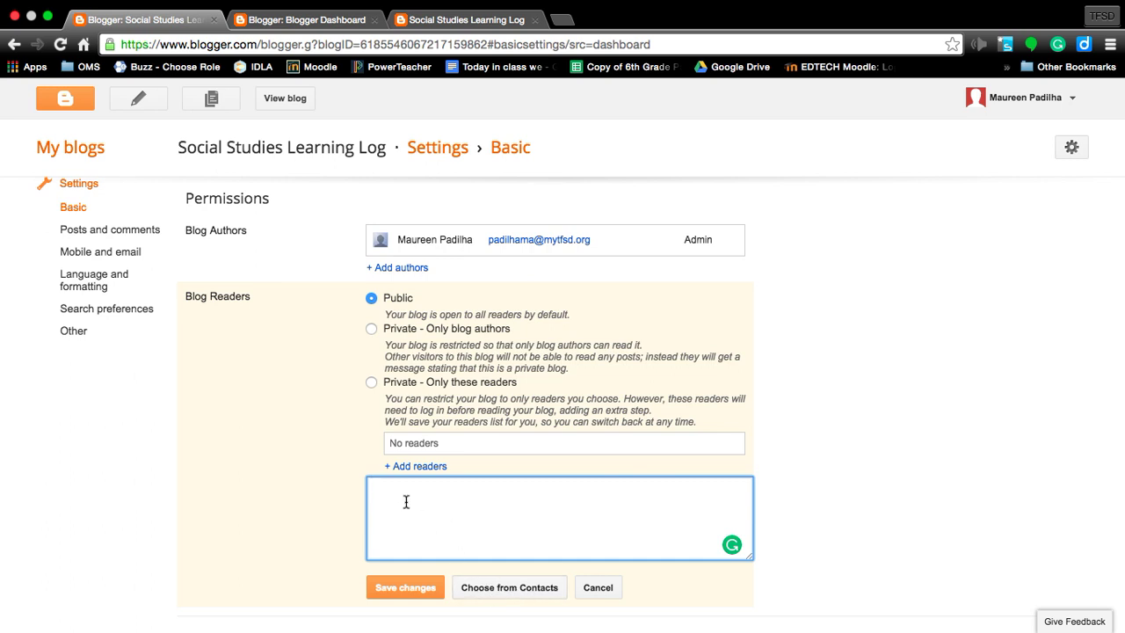
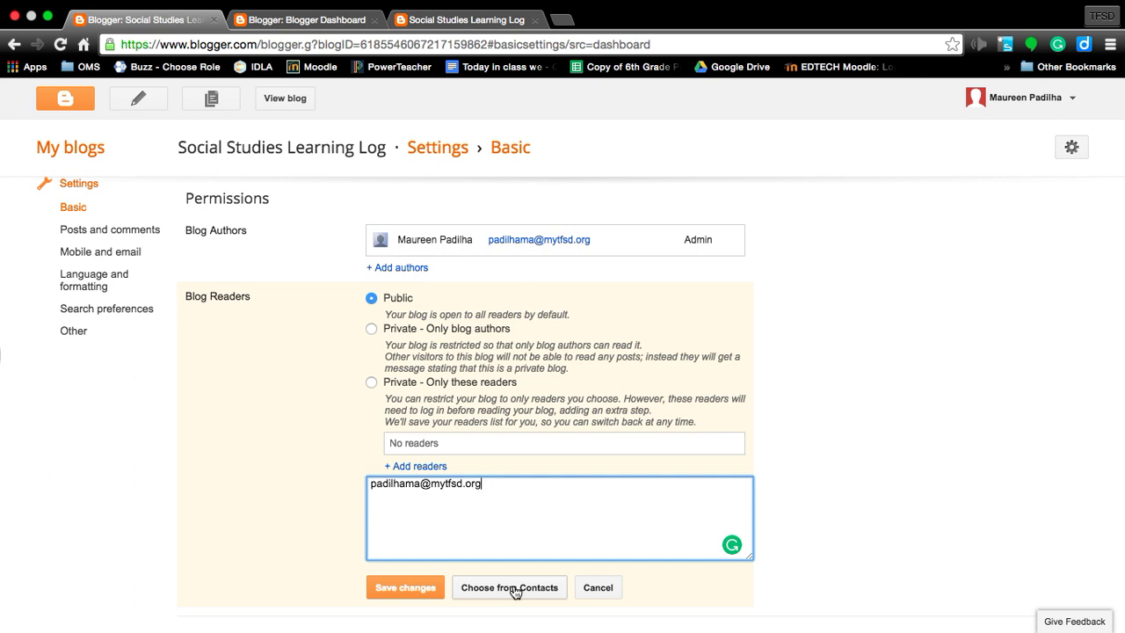
click(515, 589)
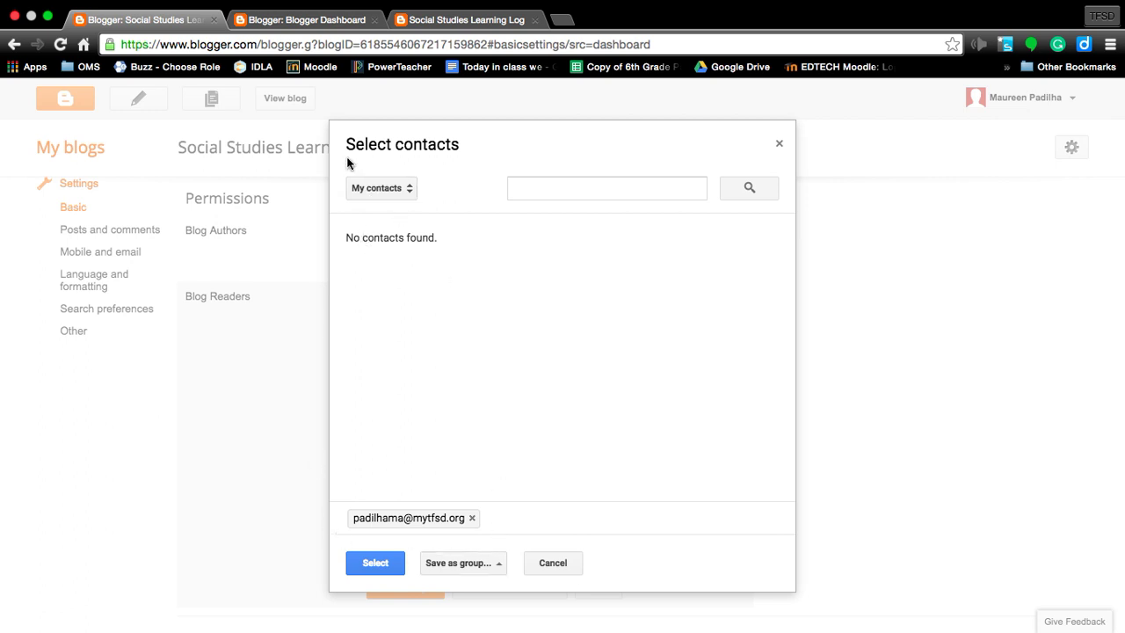
Step: Switch the contact picker to All contacts and scroll through the list
click(364, 190)
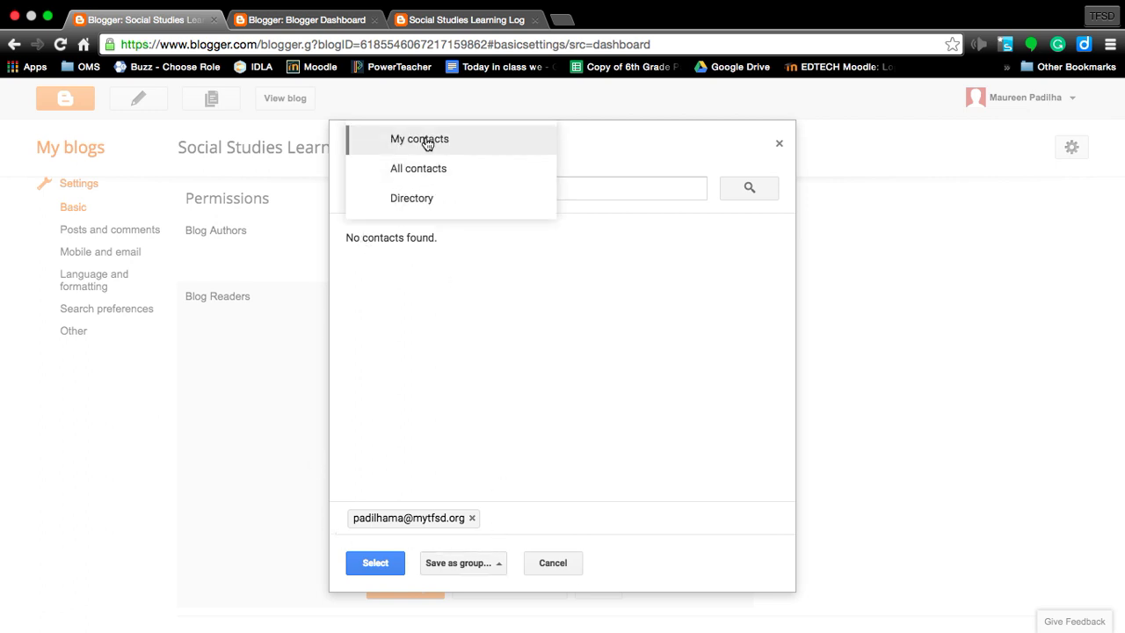
click(429, 179)
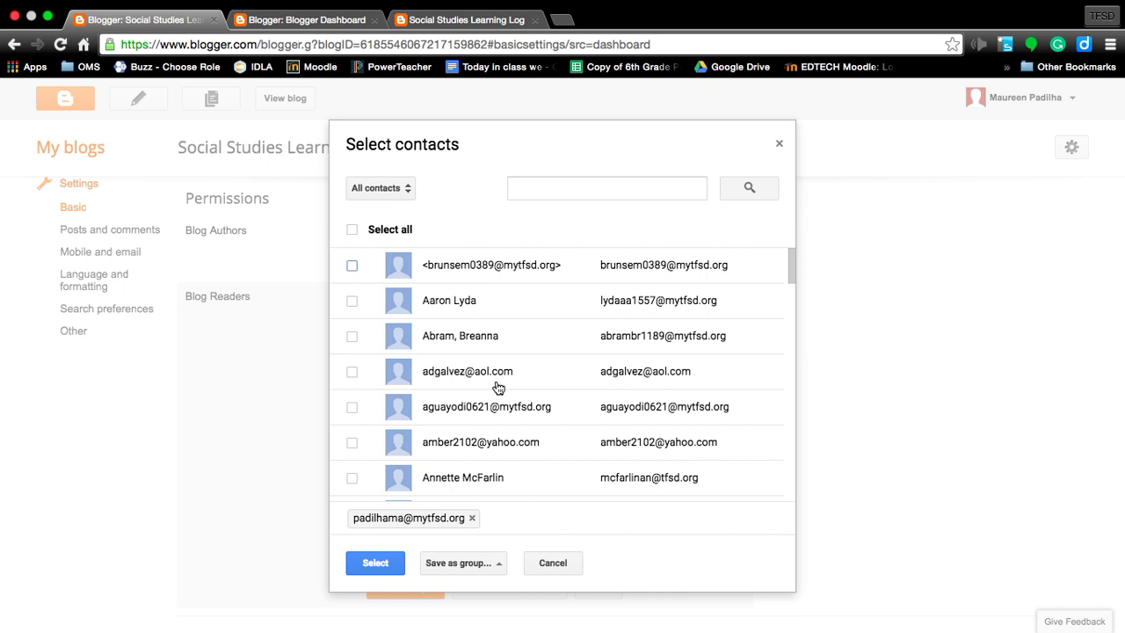
scroll(497, 388, down, 3)
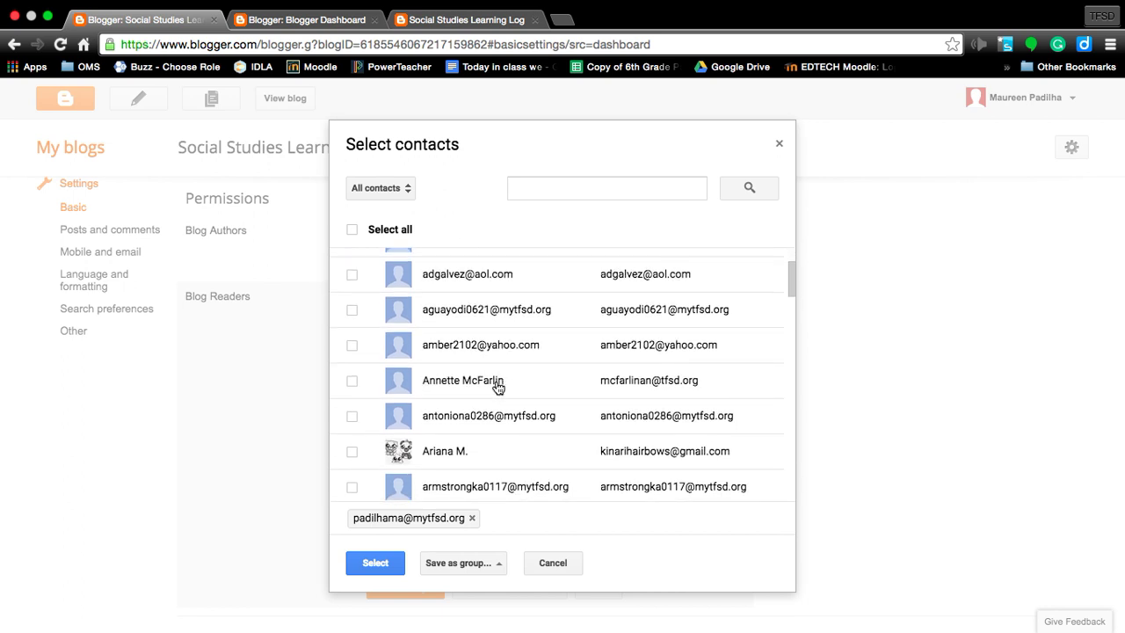
scroll(498, 388, down, 4)
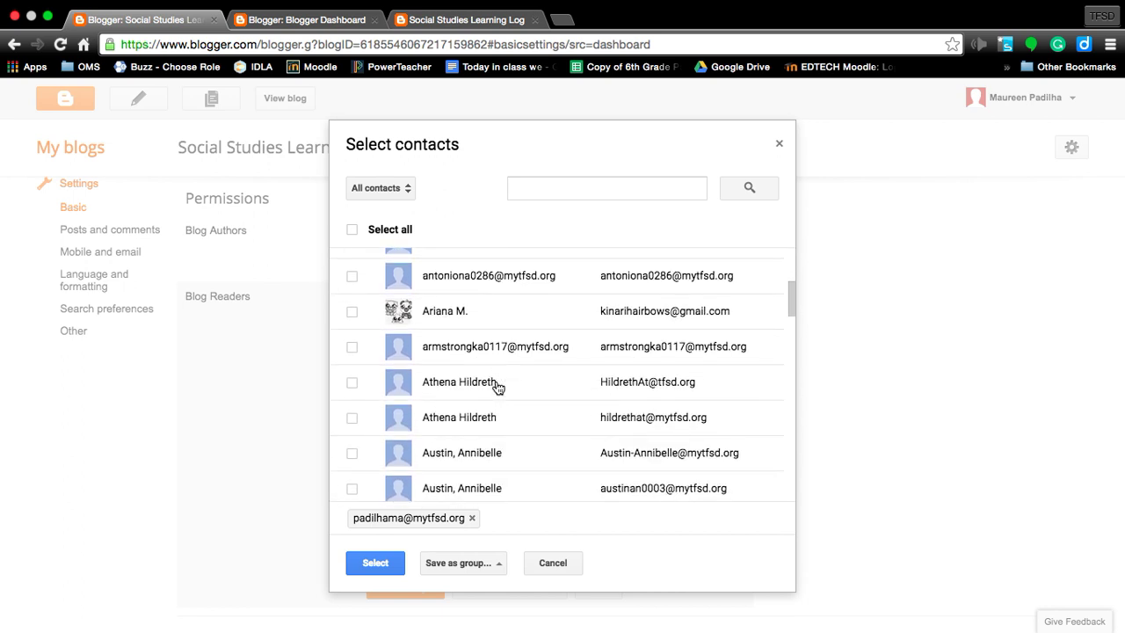
scroll(497, 388, down, 2)
scroll(498, 387, down, 2)
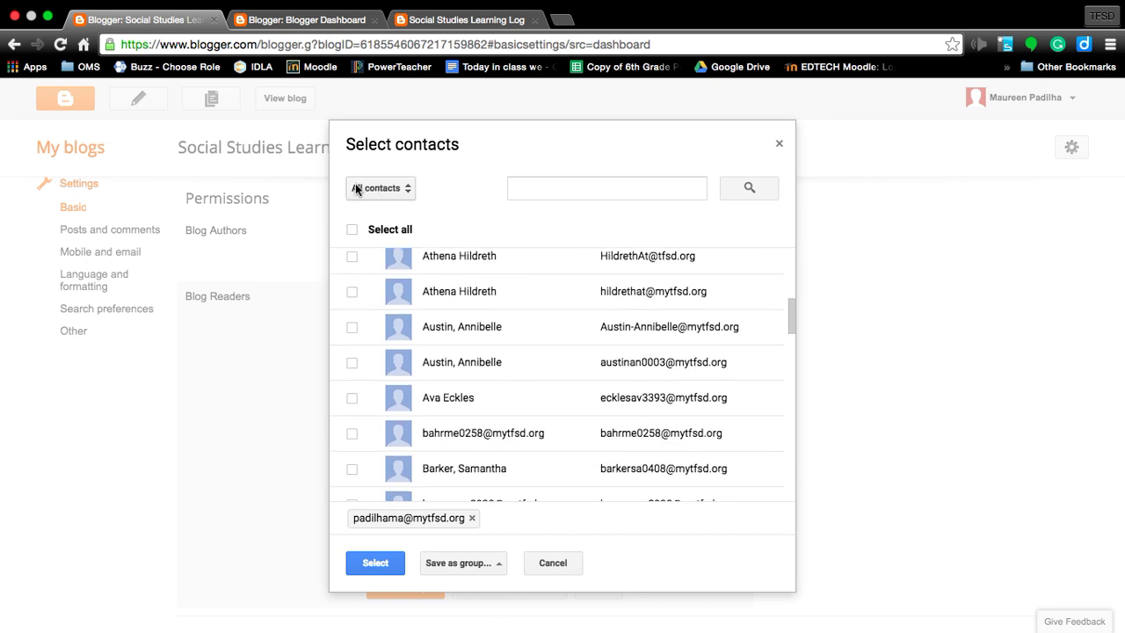
Step: Search contacts by a surname, tick the first match, try Save as group, then close the picker
click(550, 192)
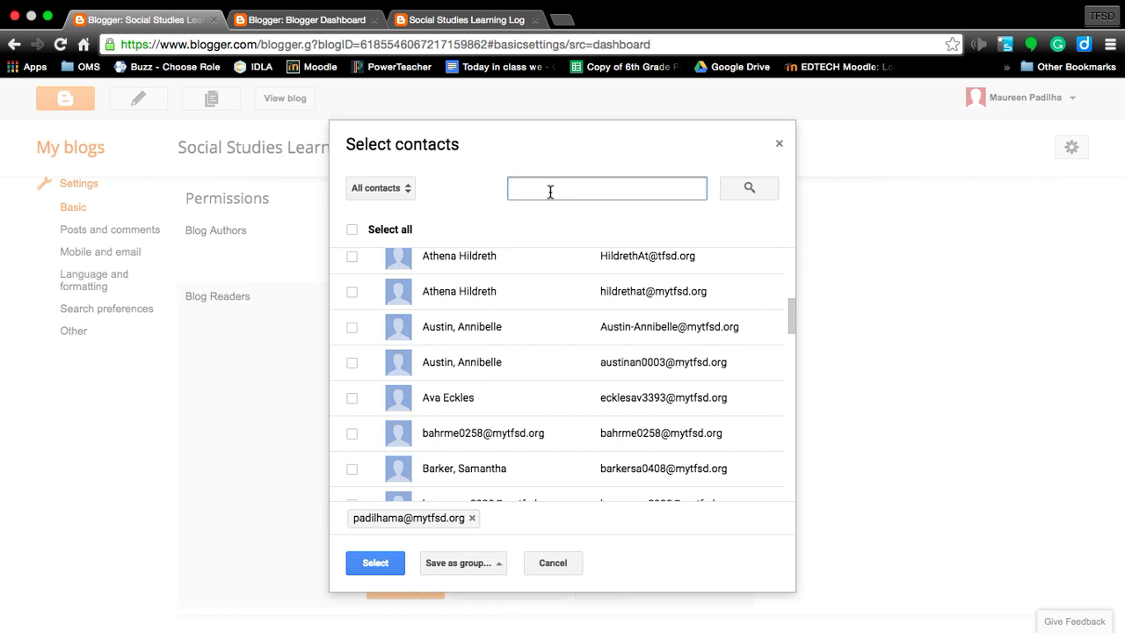
text(jones)
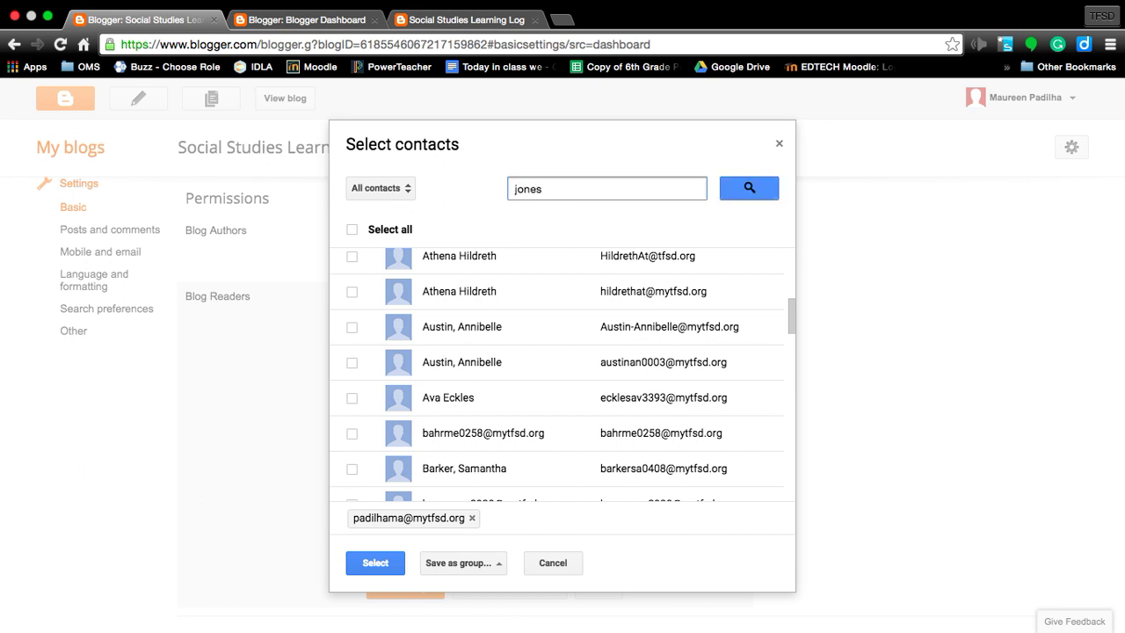
key(Return)
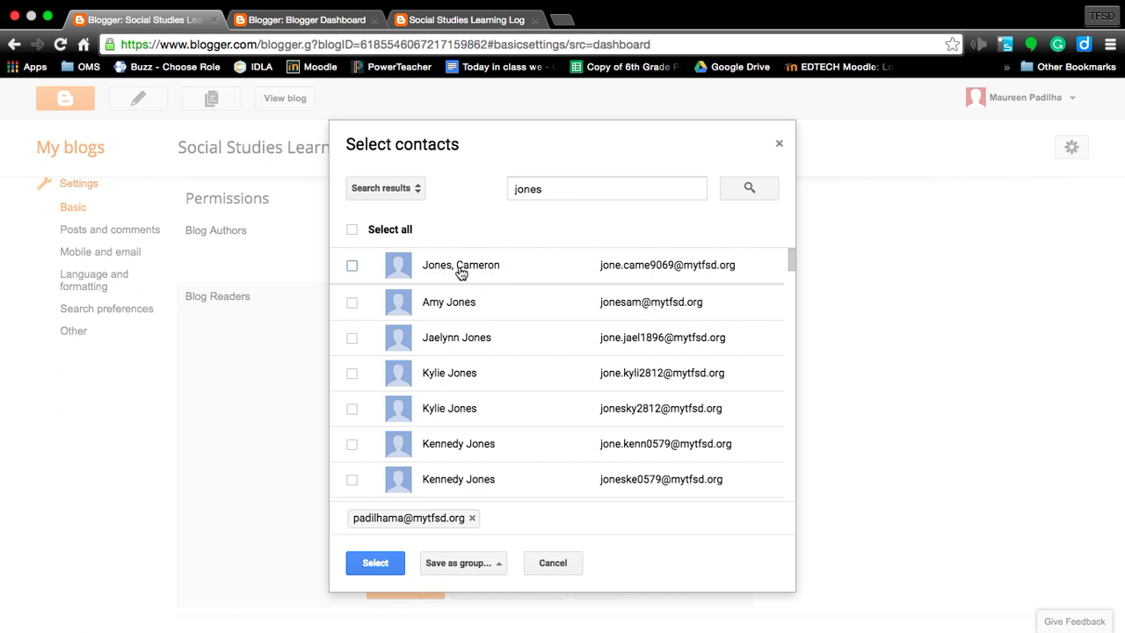
click(352, 266)
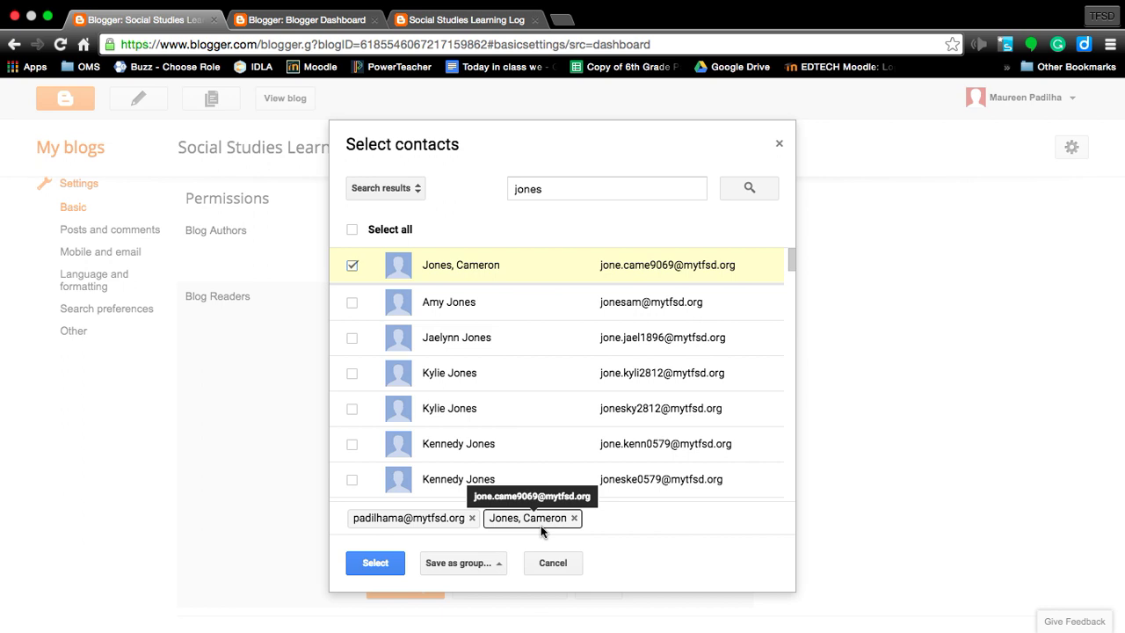
click(475, 567)
click(474, 567)
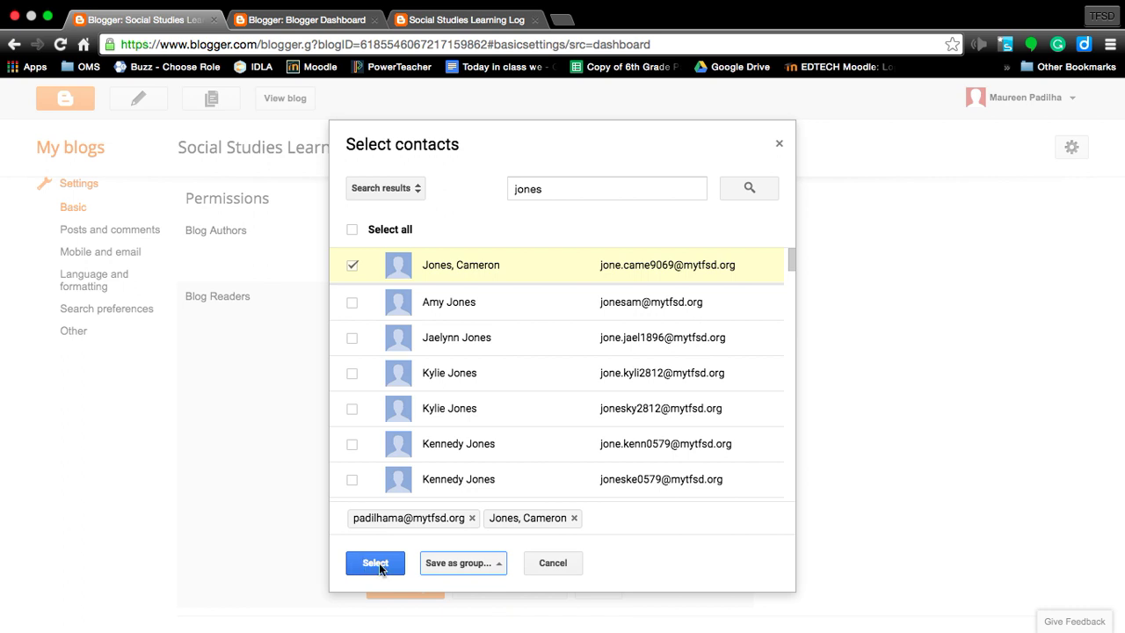
click(552, 564)
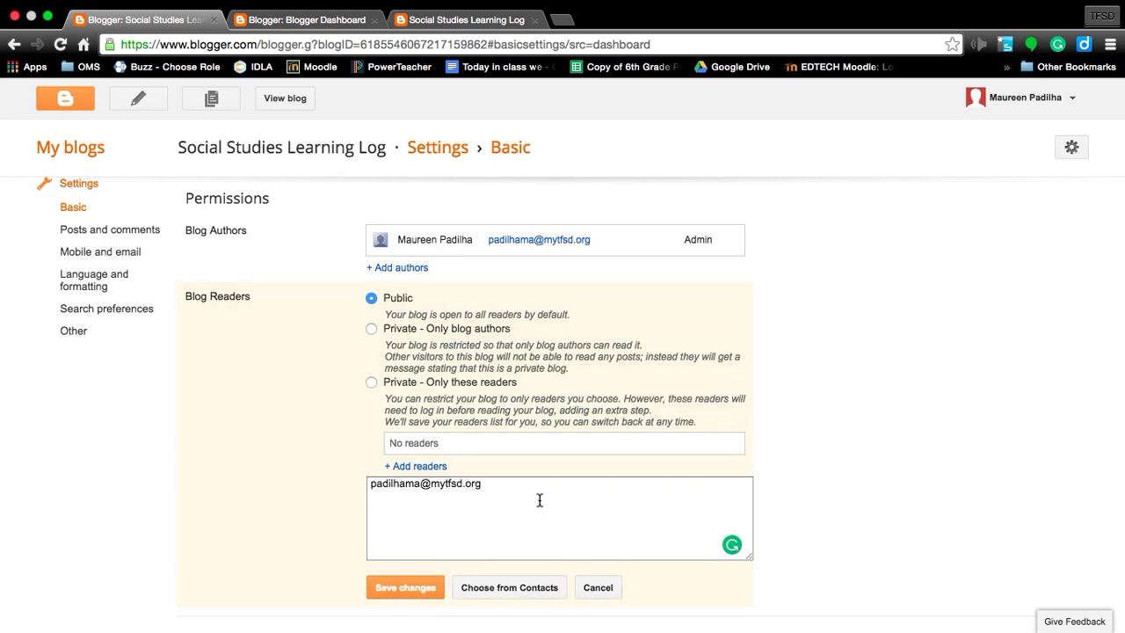
Step: Save the Blog Readers settings with Public kept and return to the top of Basic settings
click(406, 587)
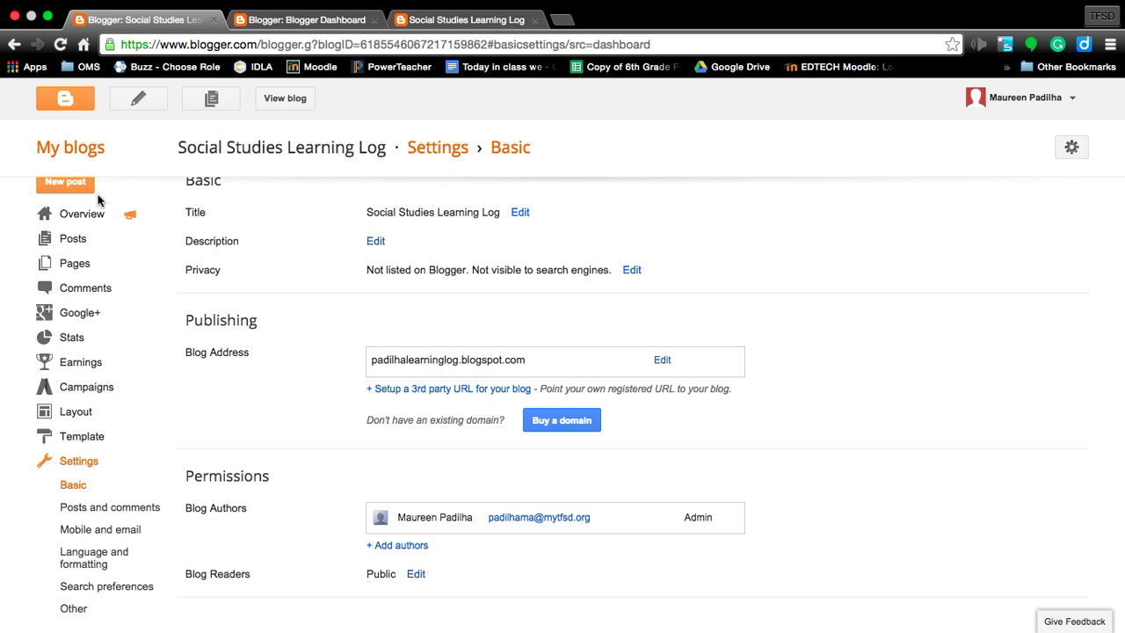
scroll(51, 505, up, 1)
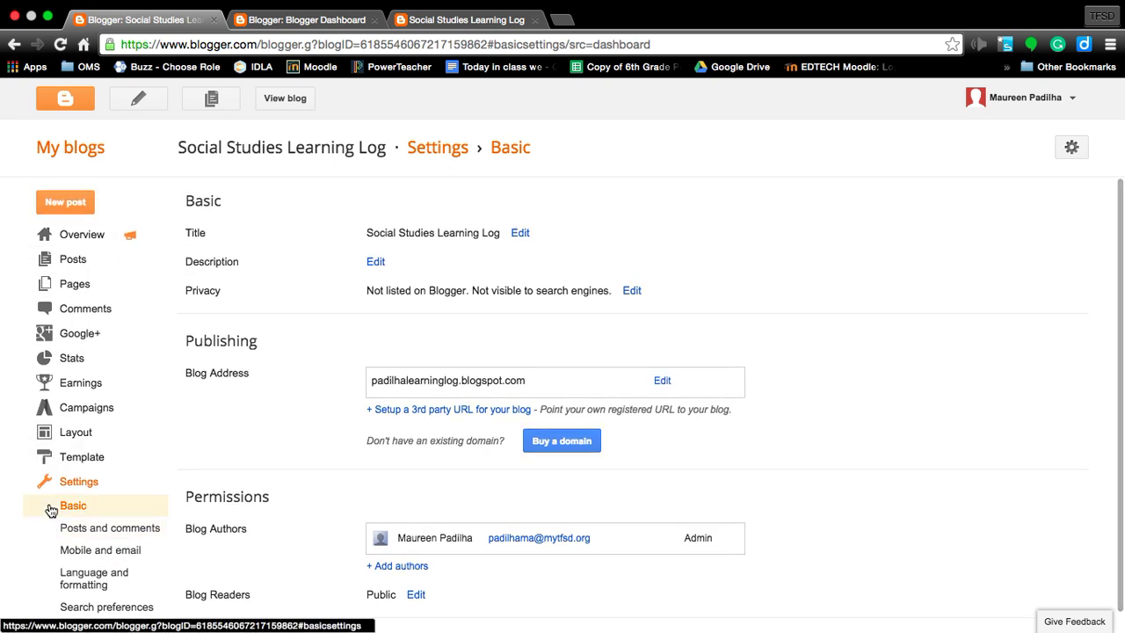